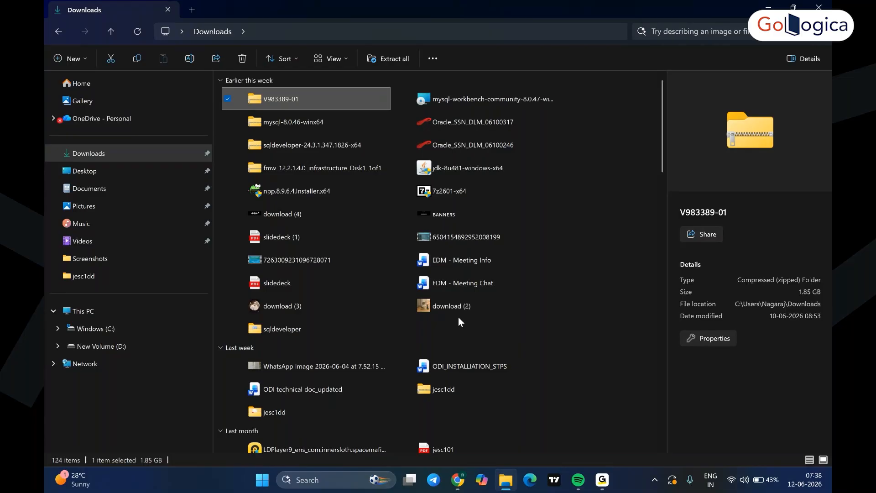
# - Launch the fmw_12.2.1.4.0_odi installer in Downloads and dismiss its registry-access error
pyautogui.scroll(-15, 458, 316)
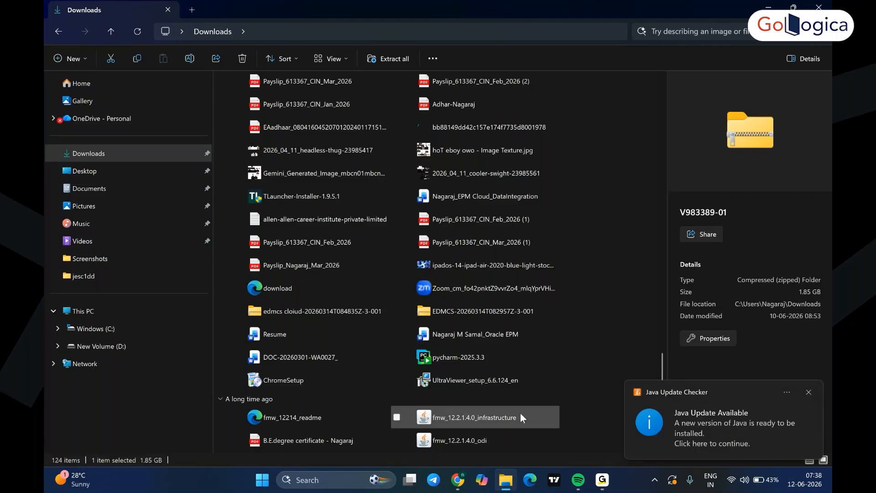
pyautogui.click(472, 439)
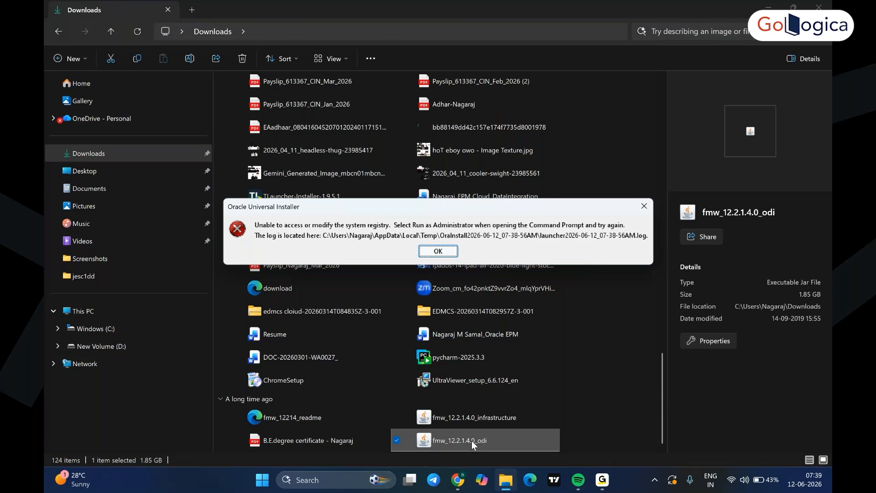
pyautogui.click(644, 206)
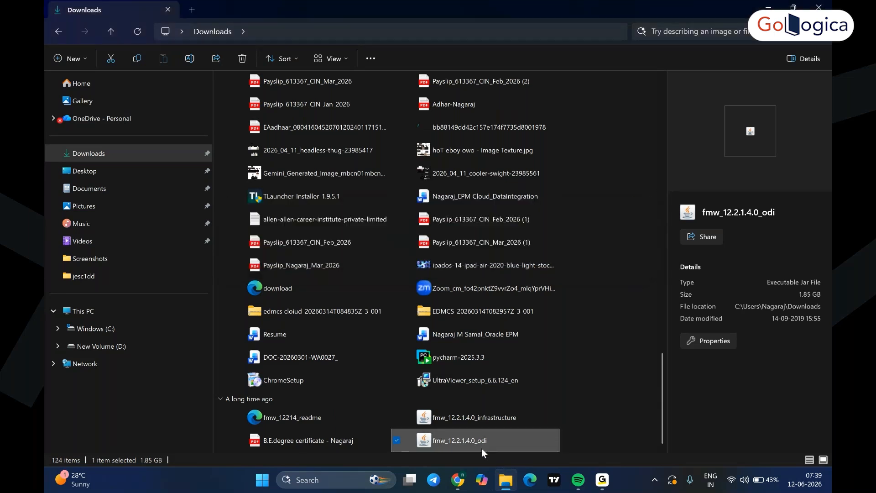
# - Bring up the full context menu for the ODI installer file
pyautogui.rightClick(478, 443)
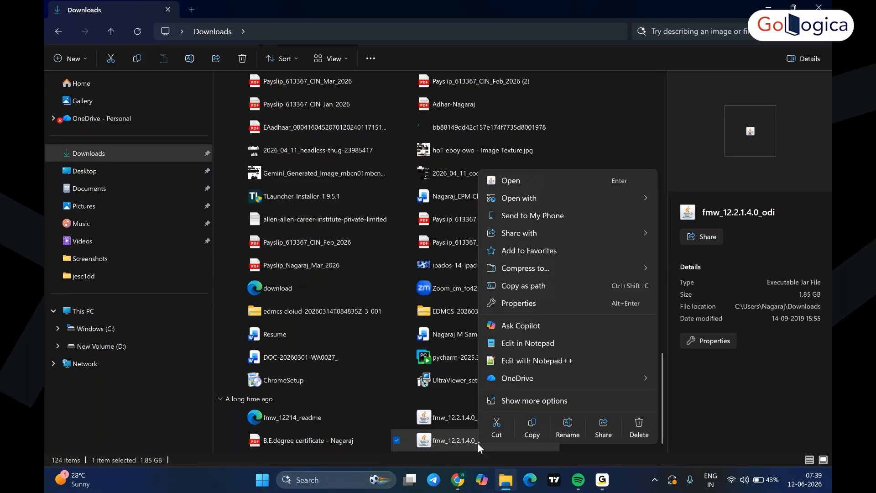
pyautogui.click(542, 400)
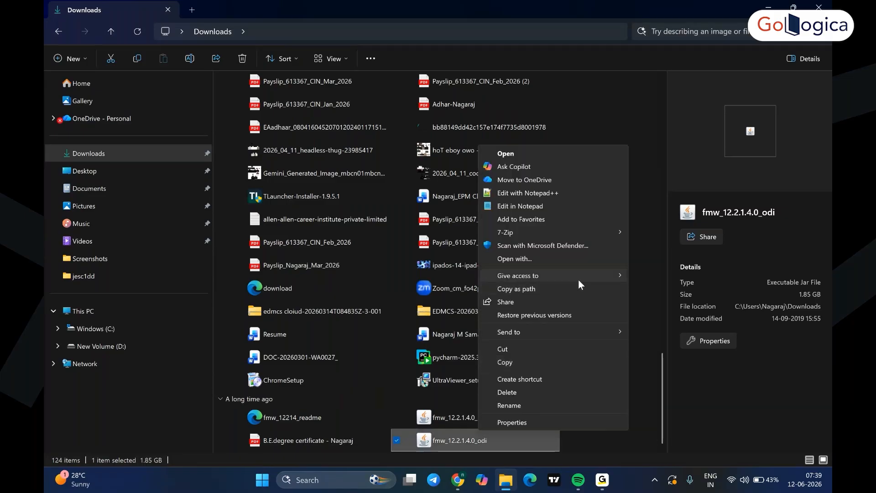
pyautogui.click(547, 154)
# - Start a Command Prompt with cmd from Run, then return to File Explorer
pyautogui.press('super+r')
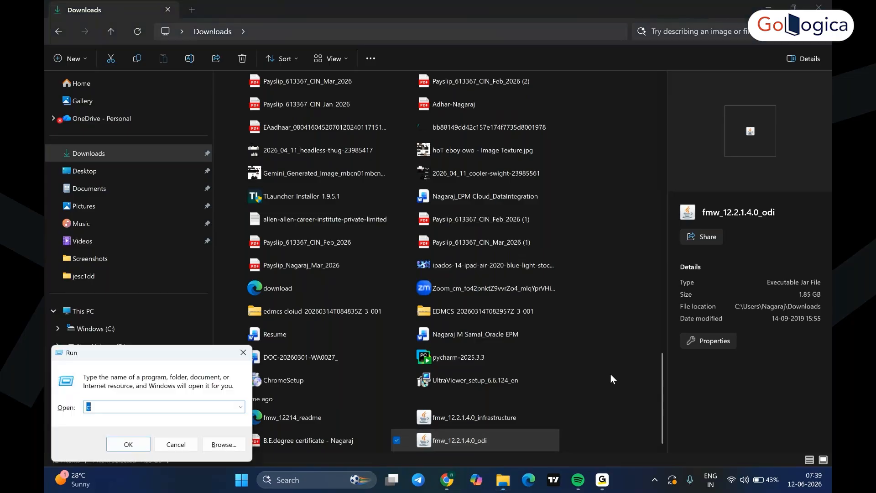
pyautogui.write('cmd')
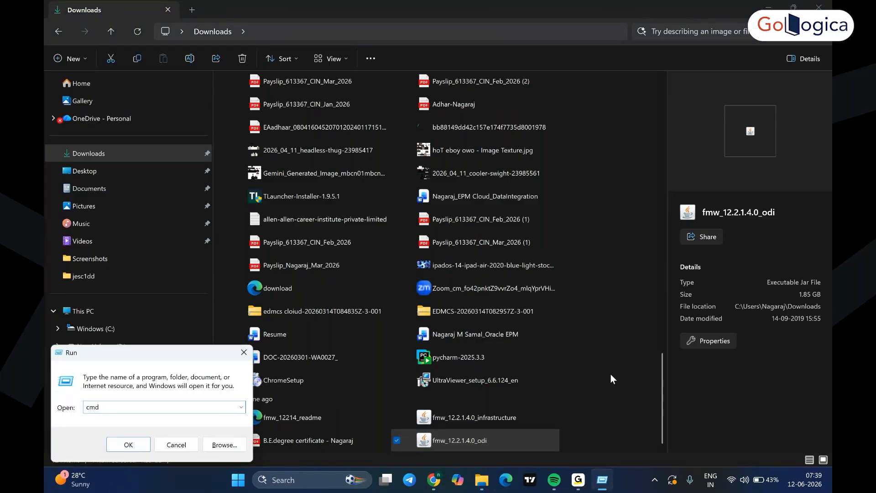
pyautogui.press('Return')
pyautogui.click(732, 67)
pyautogui.click(467, 442)
# - Browse to the user's Downloads folder on C: and select its full address-bar path
pyautogui.click(211, 34)
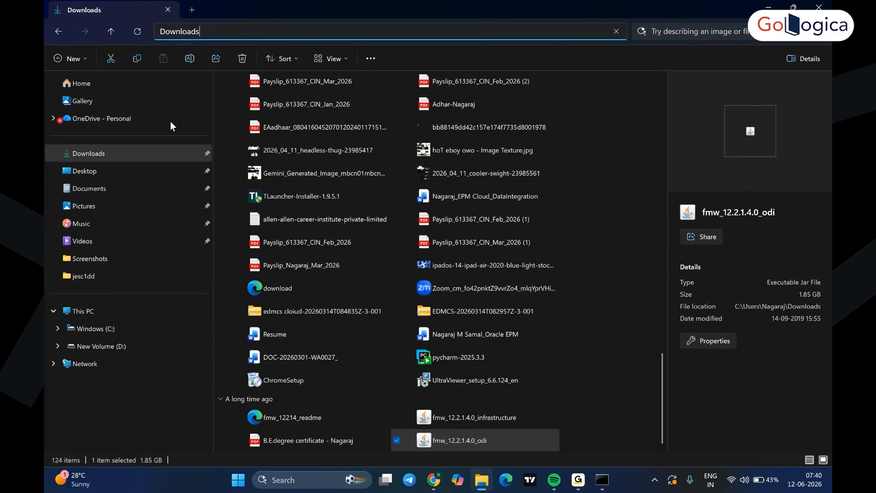
pyautogui.click(83, 334)
pyautogui.doubleClick(256, 233)
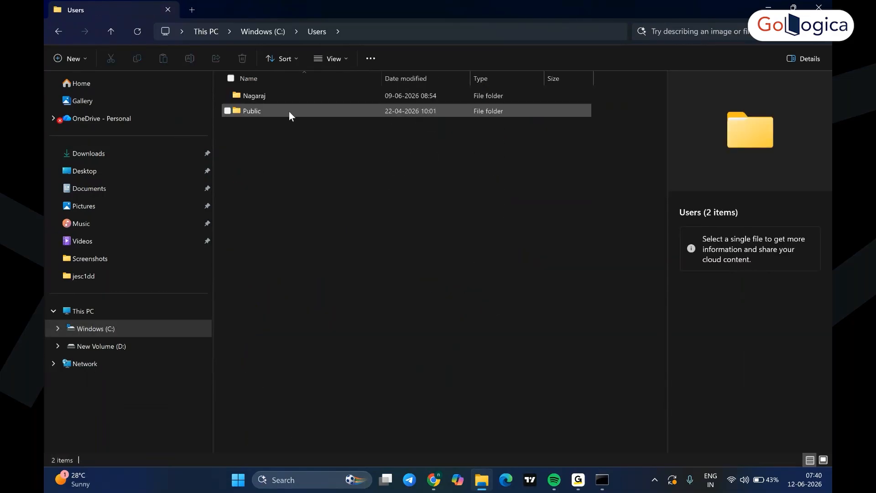
pyautogui.doubleClick(254, 94)
pyautogui.doubleClick(273, 173)
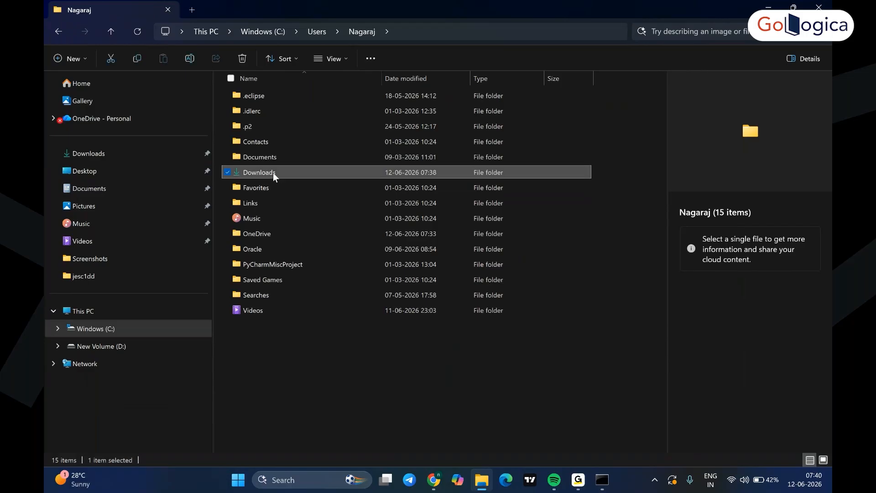
pyautogui.click(280, 32)
pyautogui.hotkey('ctrl', 'a')
# - Change the Administrator Command Prompt into the Downloads folder with cd and the pasted path
pyautogui.click(602, 479)
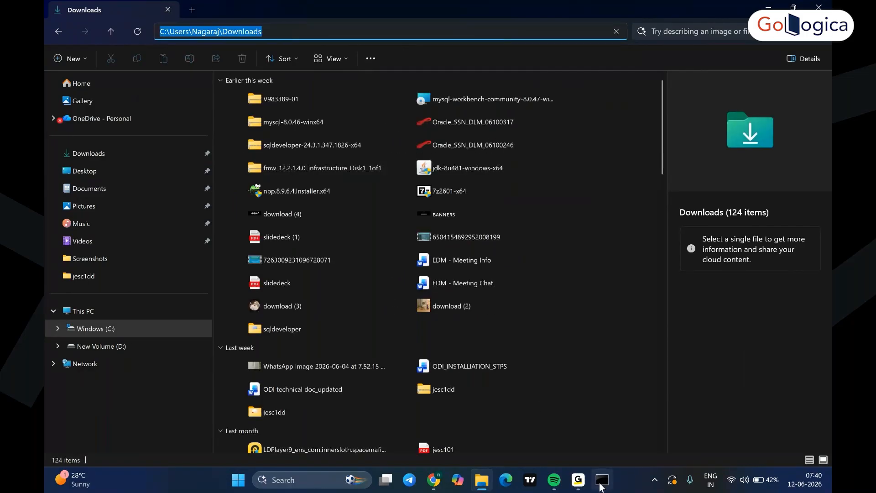
pyautogui.write('cd')
pyautogui.write('C:\\Users\\Nagaraj\\Downloads')
pyautogui.press('Return')
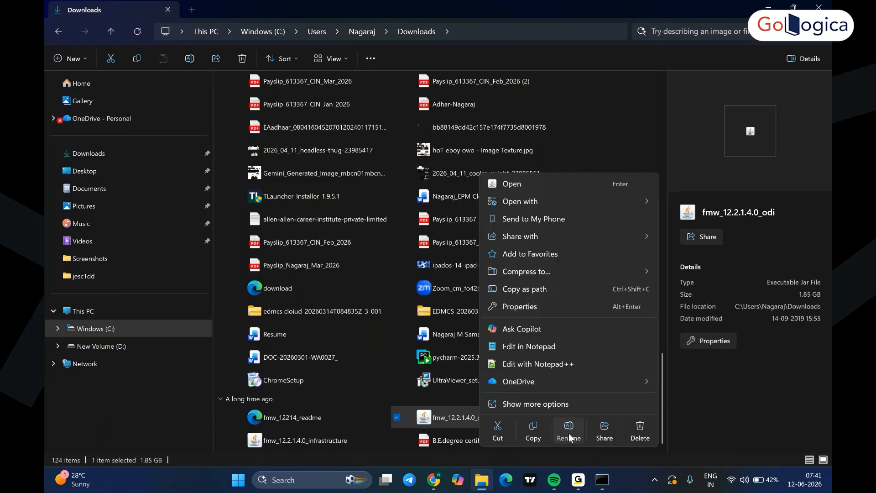
# - Run fmw_12.2.1.4.0_odi.jar from the prompt and dismiss the missing-JDK error
pyautogui.click(566, 431)
pyautogui.press('super+c')
pyautogui.hotkey('alt', 'Tab')
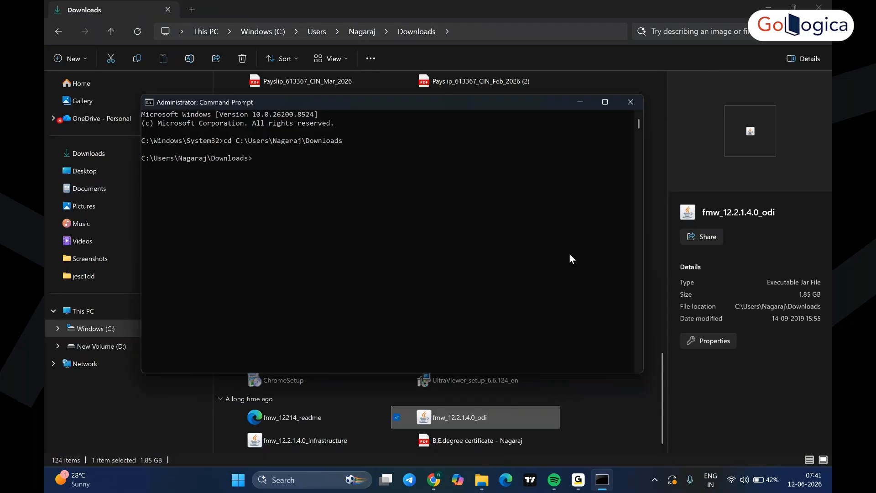
pyautogui.rightClick(309, 104)
pyautogui.moveTo(333, 185)
pyautogui.click(420, 213)
pyautogui.write('.jar')
pyautogui.press('Return')
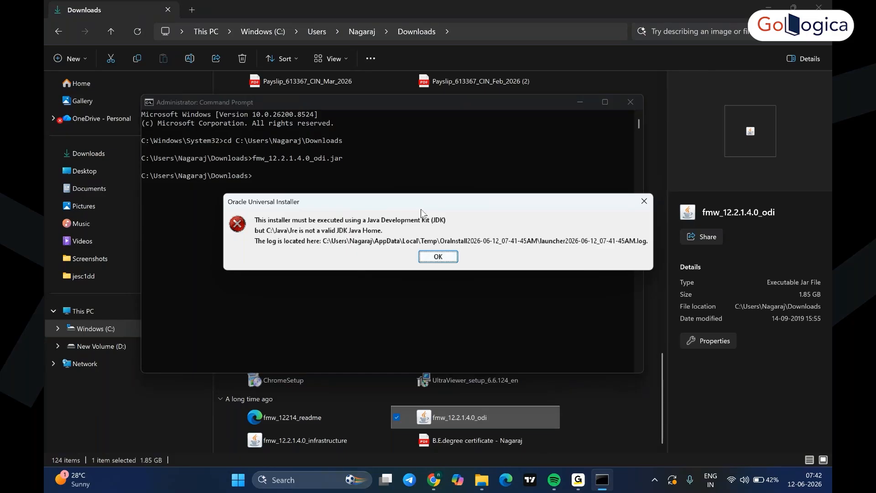
pyautogui.click(441, 256)
# - Launch the installer with c:\java\jdk1.8.0_481\bin\java -jar fmw_12.2.1.4.0_odi.jar
pyautogui.write('c:')
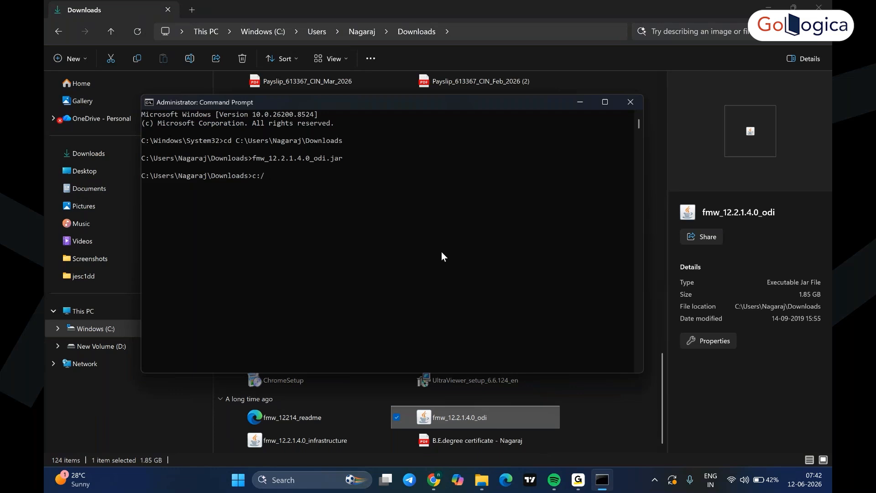
pyautogui.write('\\java\\jdk')
pyautogui.press('Tab')
pyautogui.write('\\bin\\java')
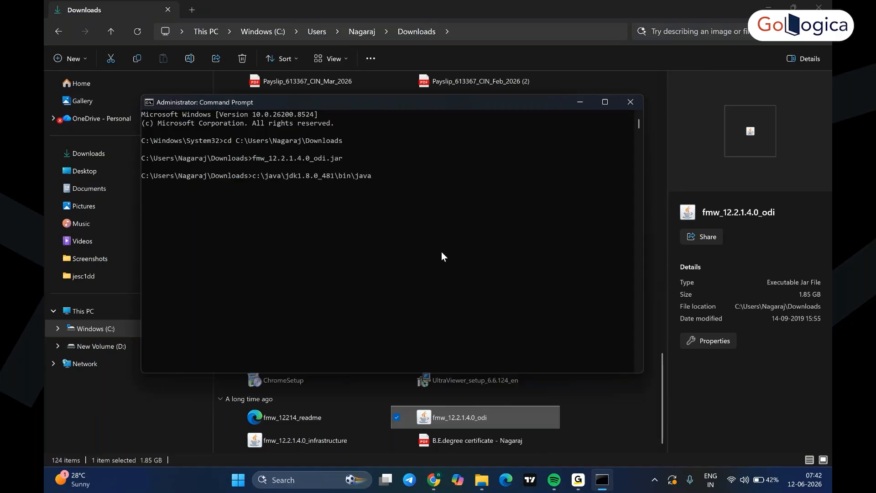
pyautogui.write(' -jar fmw_12.2.1.4.0_odi.jar')
pyautogui.press('Return')
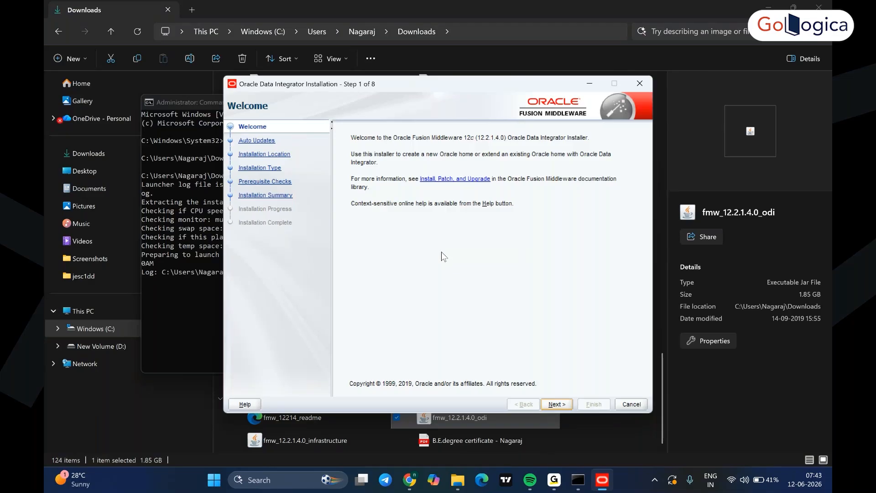
# - Advance the ODI 12c installation wizard past its Welcome page
pyautogui.press('Return')
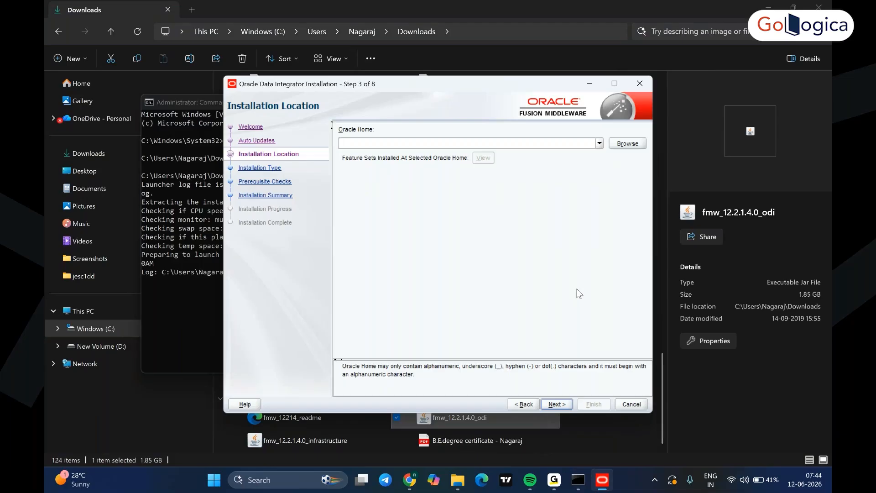
# - Choose C:\Oracle\Middleware\Oracle_Home from the Oracle Home location list
pyautogui.click(599, 143)
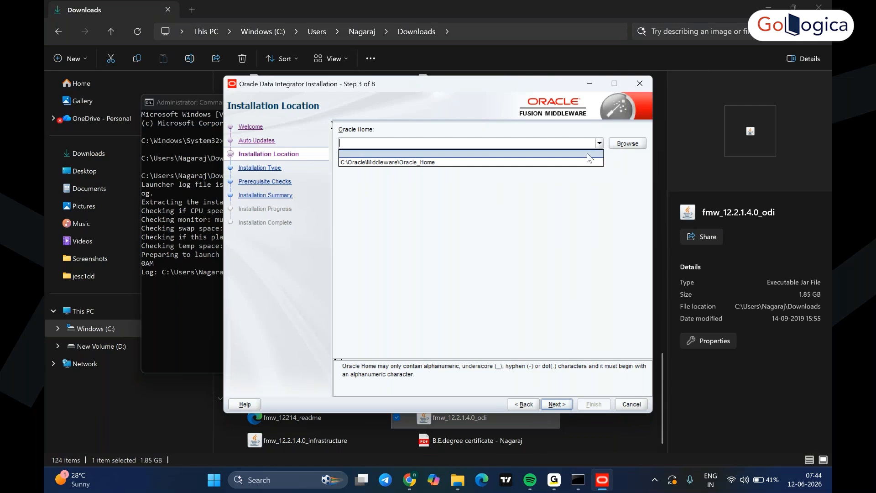
pyautogui.click(568, 163)
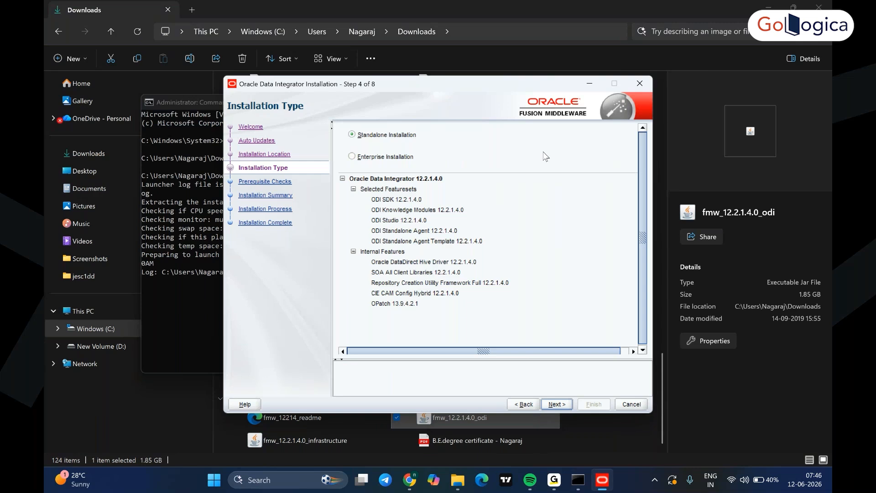
# - Select Enterprise Installation instead of Standalone on the Installation Type page
pyautogui.click(490, 244)
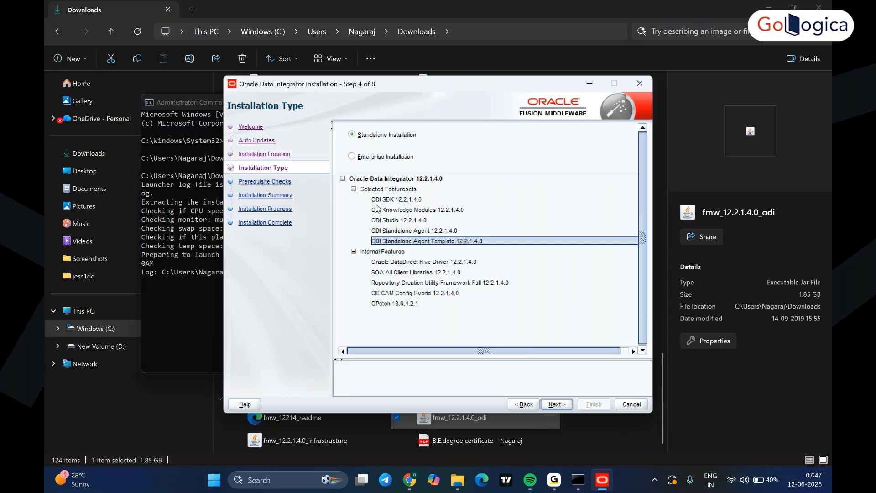
pyautogui.click(354, 157)
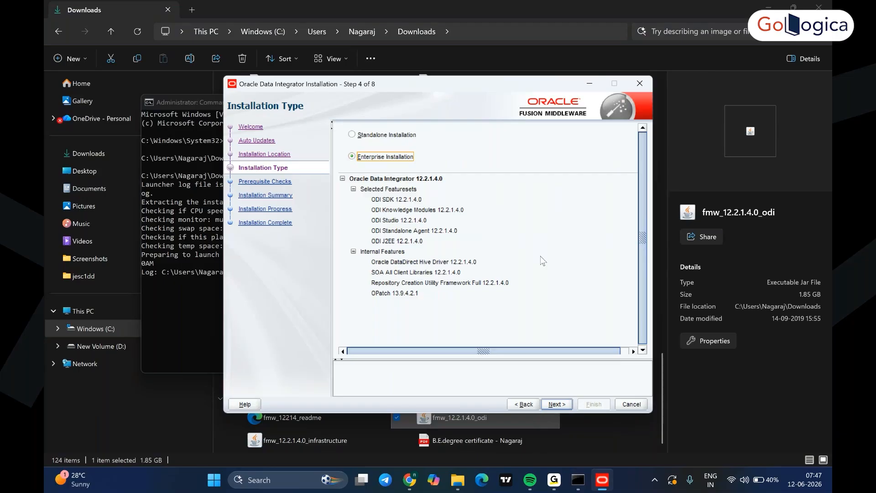
pyautogui.click(431, 240)
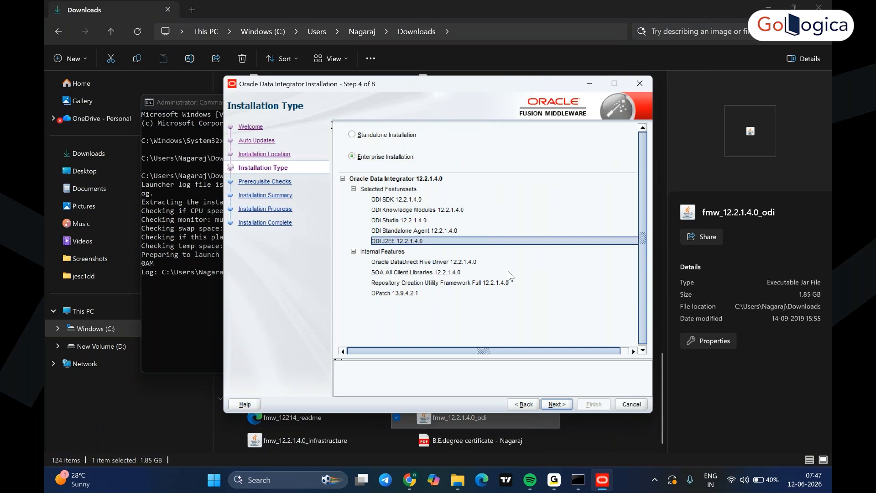
pyautogui.click(352, 134)
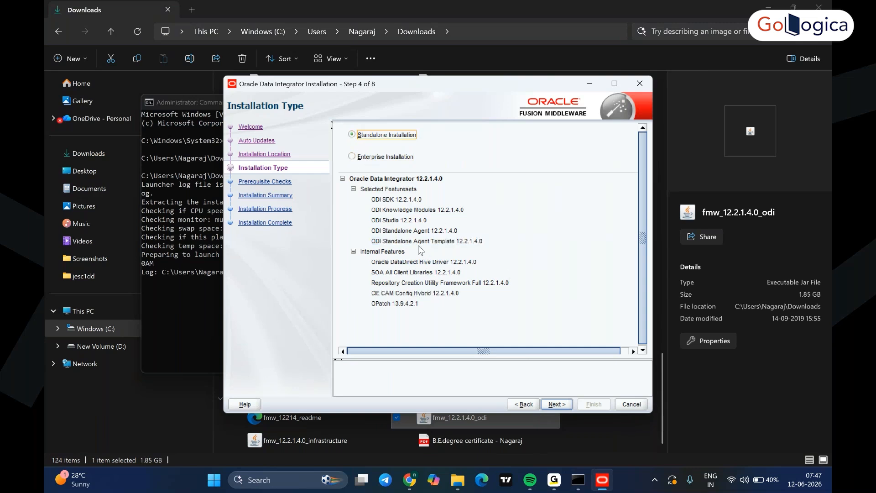
pyautogui.click(352, 157)
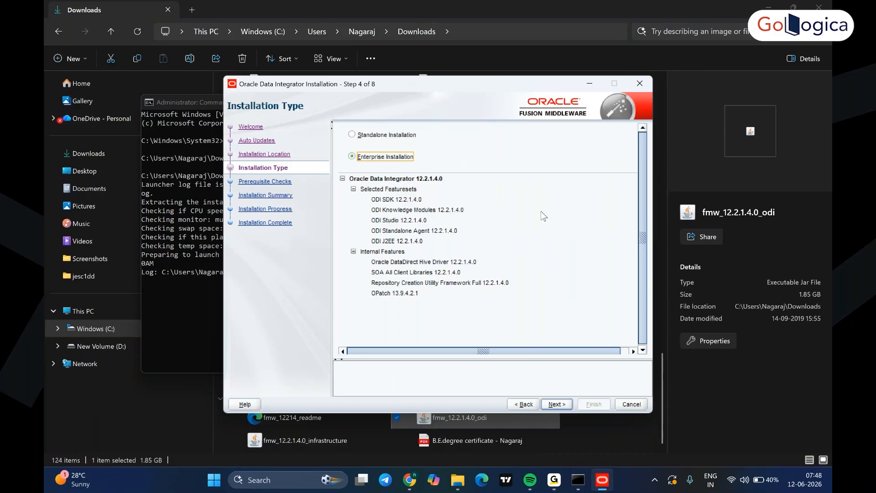
# - Pass the prerequisite checks, start installing Oracle Data Integrator, and bring Downloads forward
pyautogui.click(557, 405)
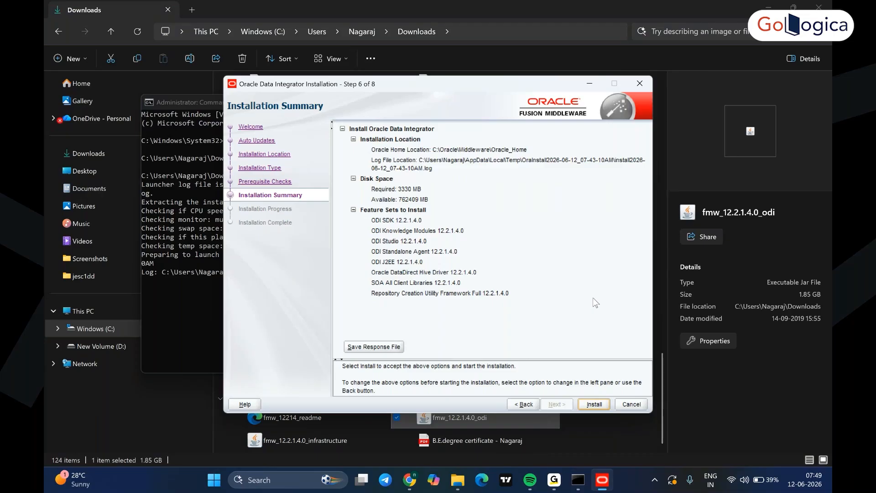
pyautogui.click(589, 405)
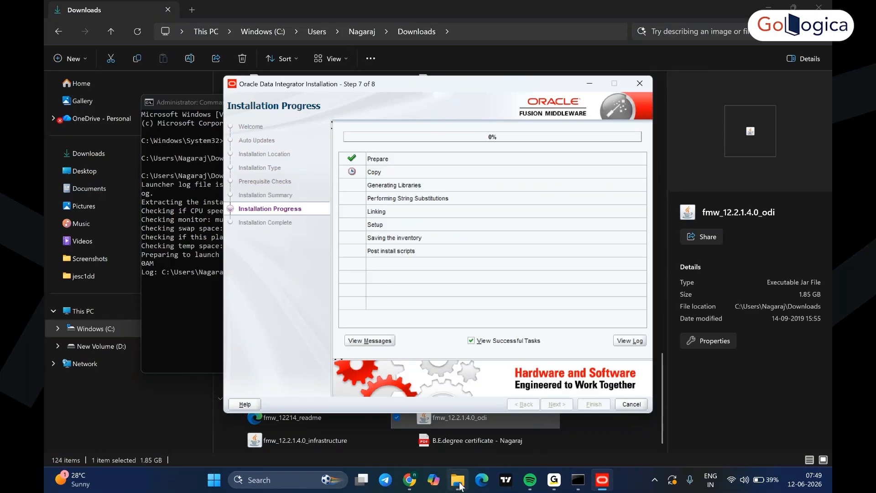
pyautogui.moveTo(460, 485)
pyautogui.click(468, 440)
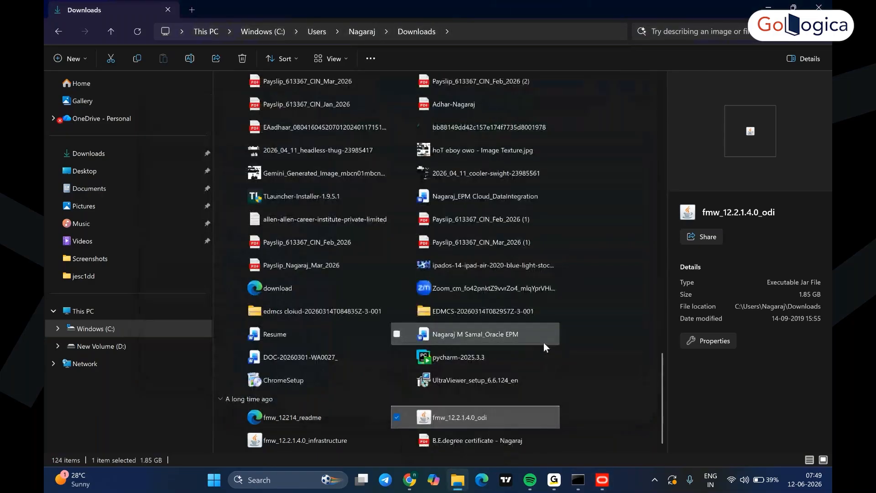
# - Extract the mysql-8.0.46-winx64 zip into Downloads with 7-Zip Extract Here
pyautogui.scroll(20, 573, 278)
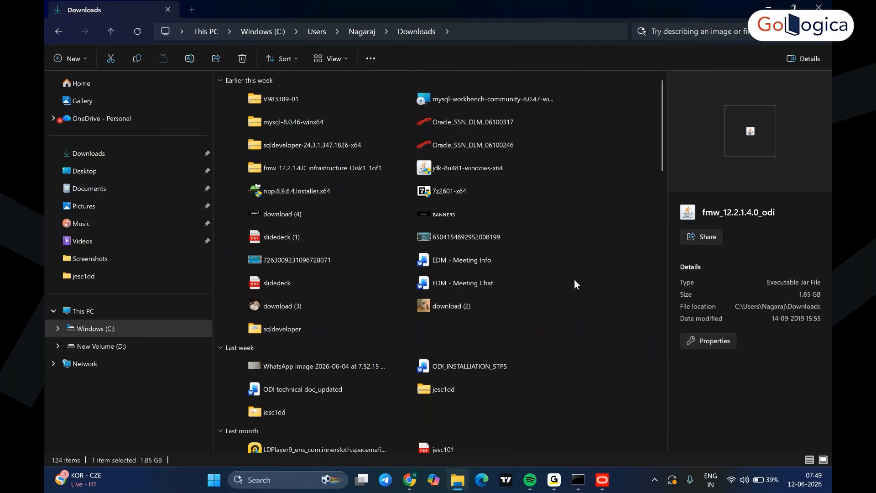
pyautogui.rightClick(310, 127)
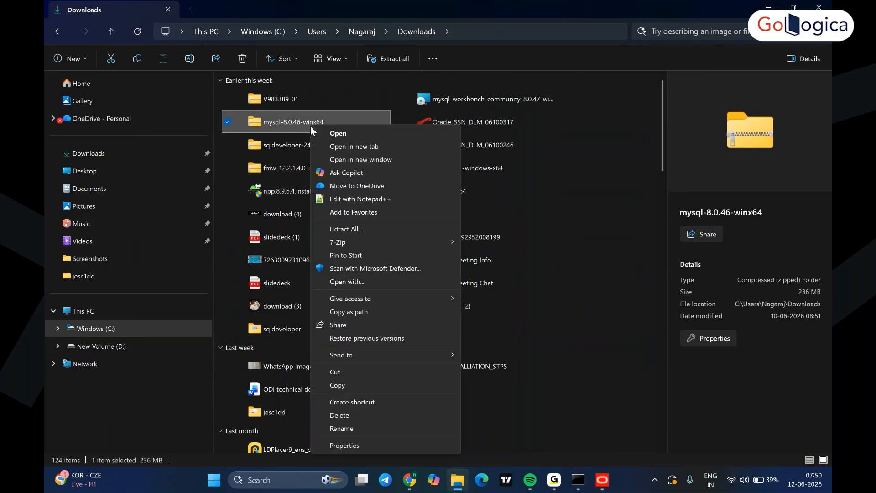
pyautogui.moveTo(384, 242)
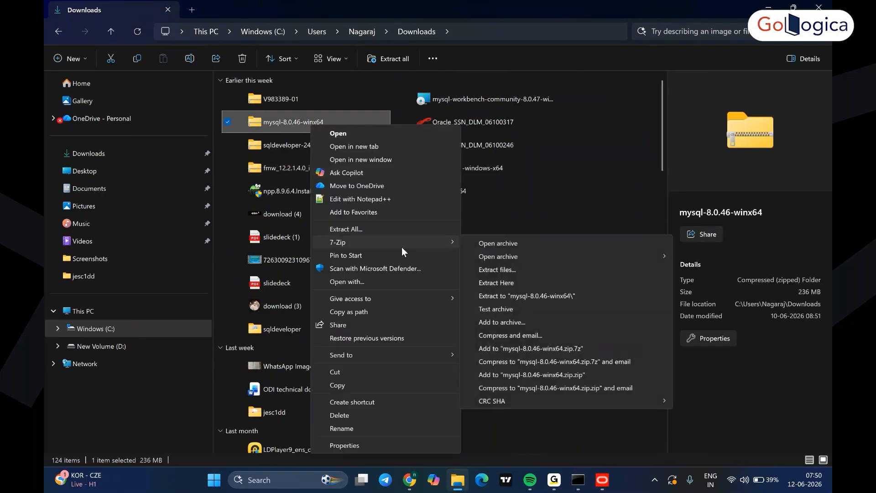
pyautogui.click(519, 281)
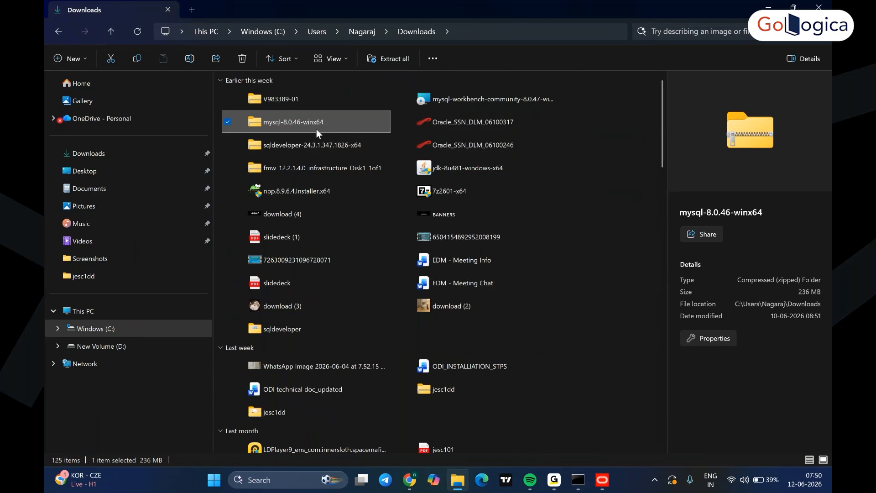
pyautogui.moveTo(659, 147); pyautogui.dragTo(691, 432)
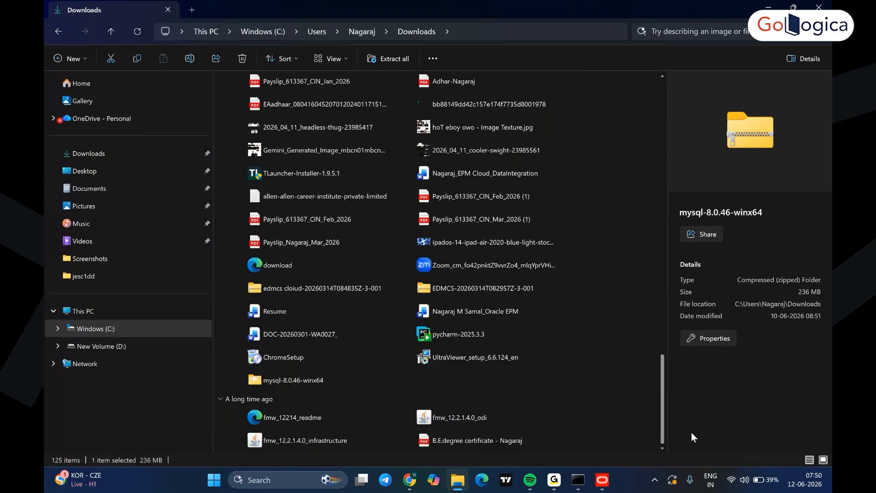
# - Inspect the extracted mysql-8.0.46-winx64 bin folder's files, then return to Downloads
pyautogui.doubleClick(300, 381)
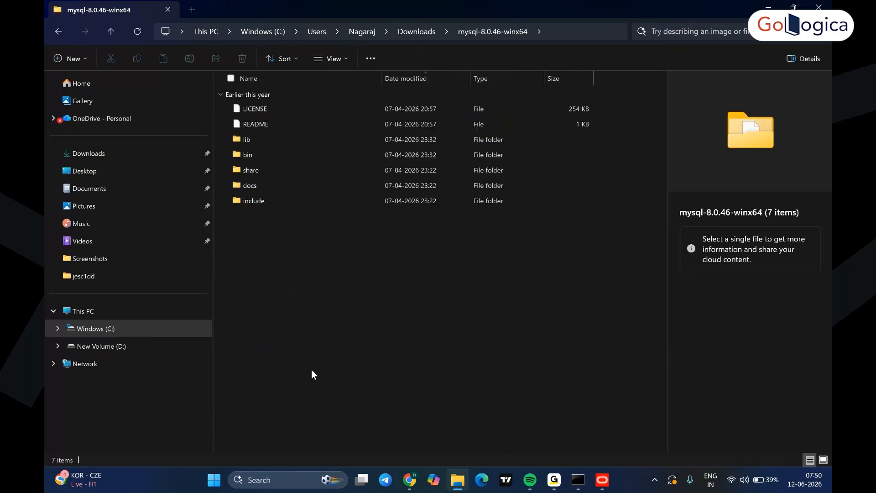
pyautogui.doubleClick(260, 160)
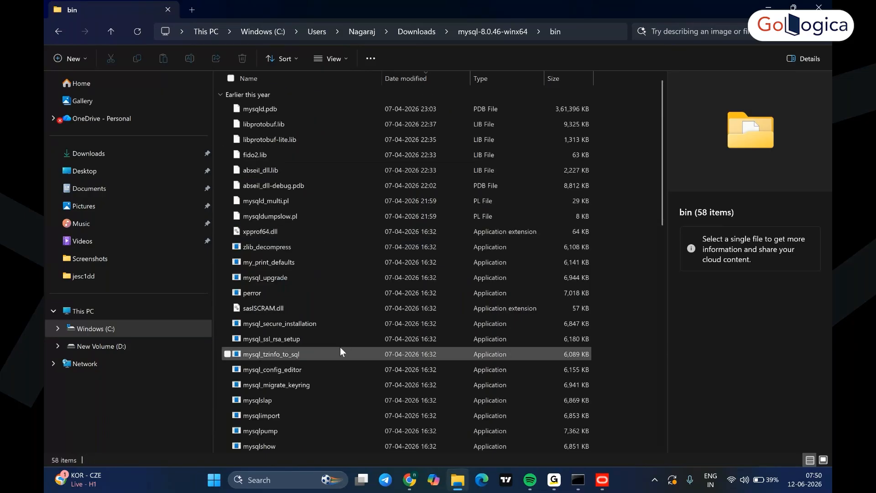
pyautogui.scroll(-10, 340, 351)
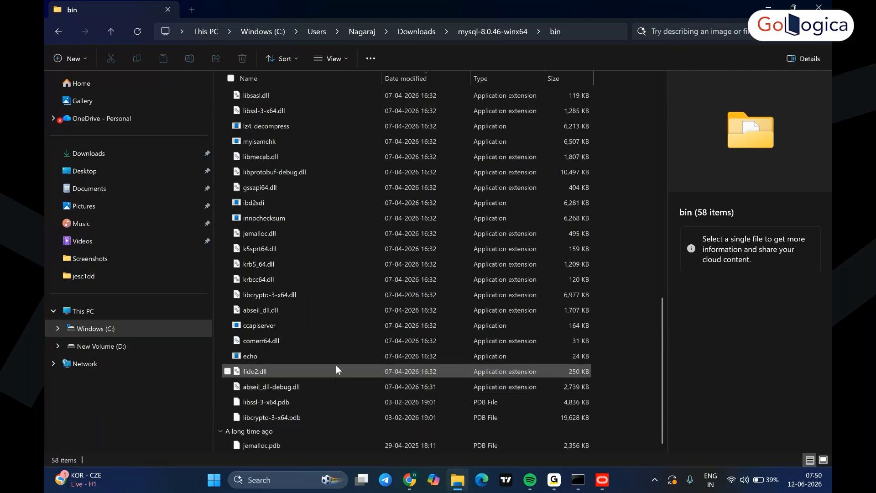
pyautogui.scroll(9, 336, 365)
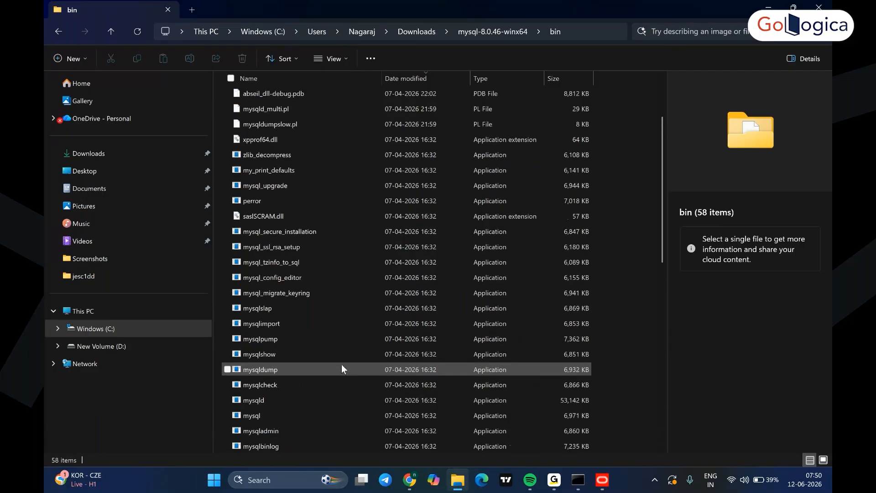
pyautogui.hotkey('alt', 'Up')
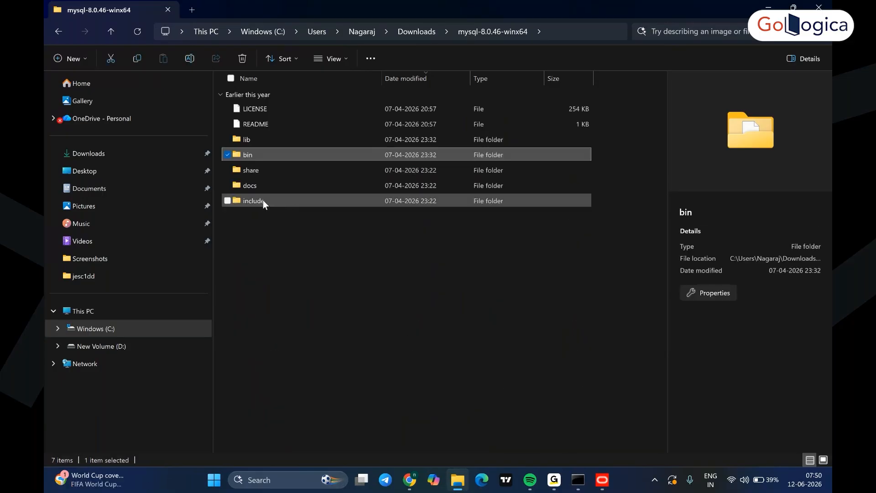
pyautogui.click(398, 31)
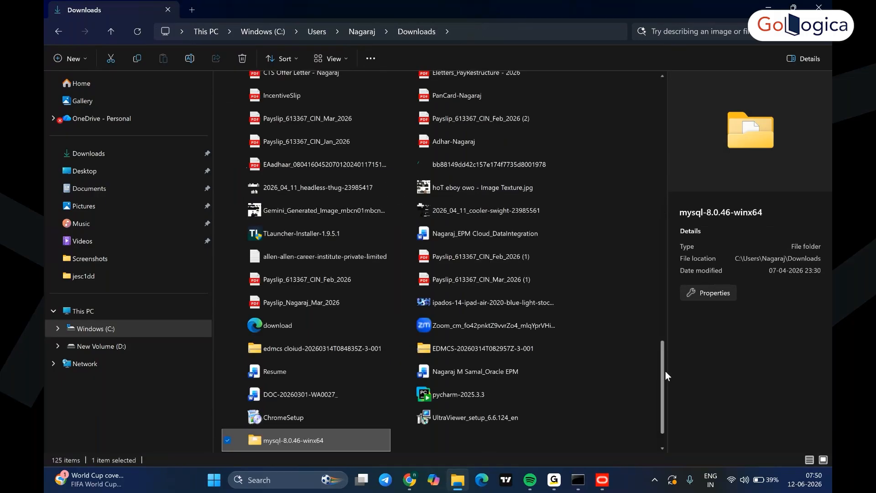
pyautogui.moveTo(663, 372); pyautogui.dragTo(653, 95)
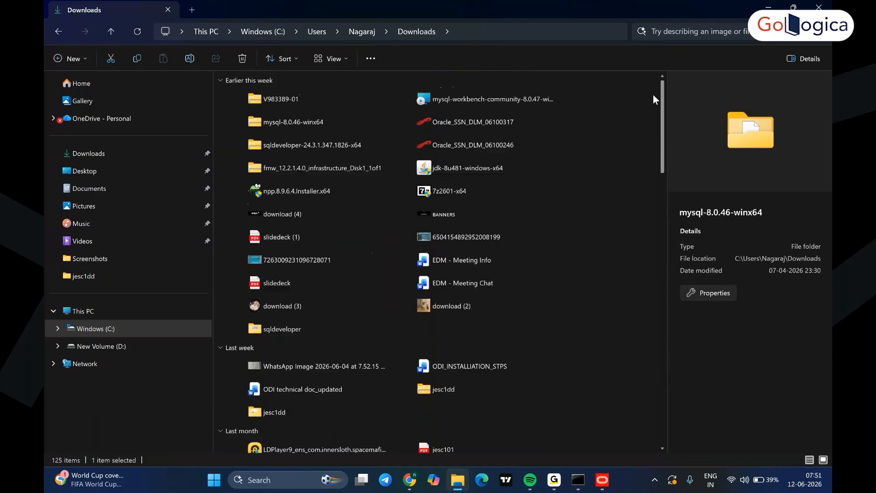
# - Install MySQL Workbench 8.0.47 with the default destination folder and Complete setup type
pyautogui.rightClick(522, 102)
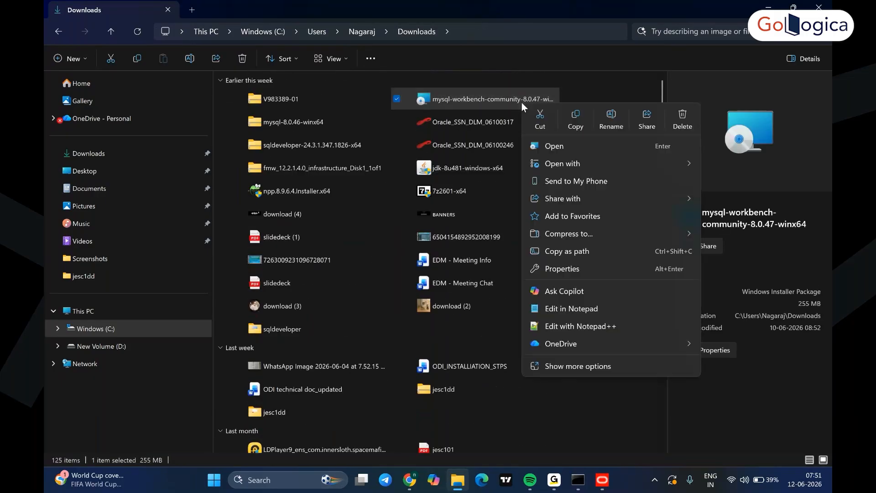
pyautogui.click(553, 145)
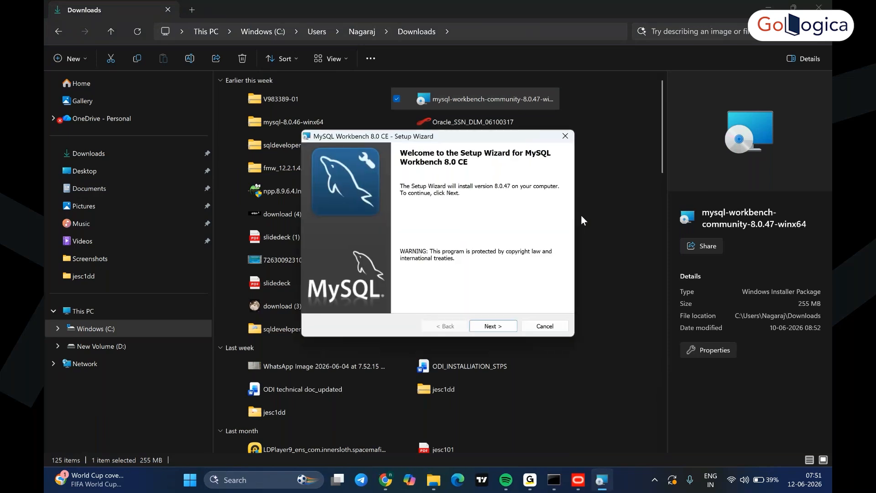
pyautogui.press('Return')
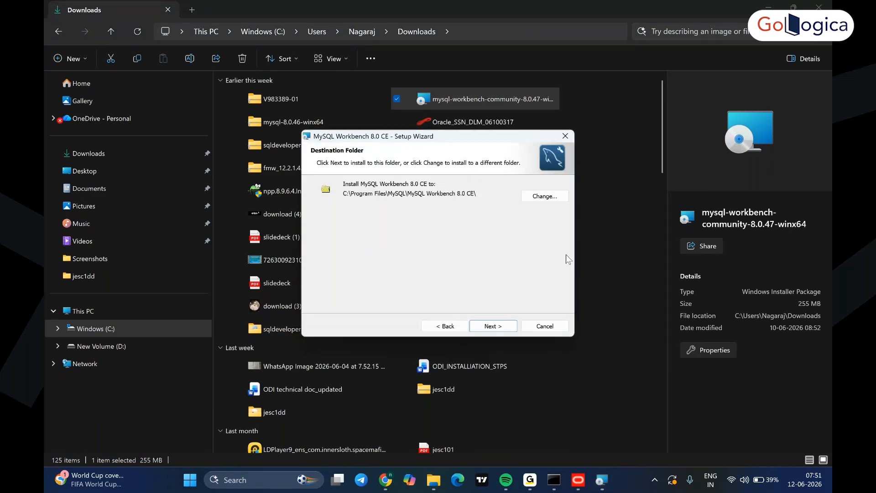
pyautogui.click(493, 326)
pyautogui.click(492, 327)
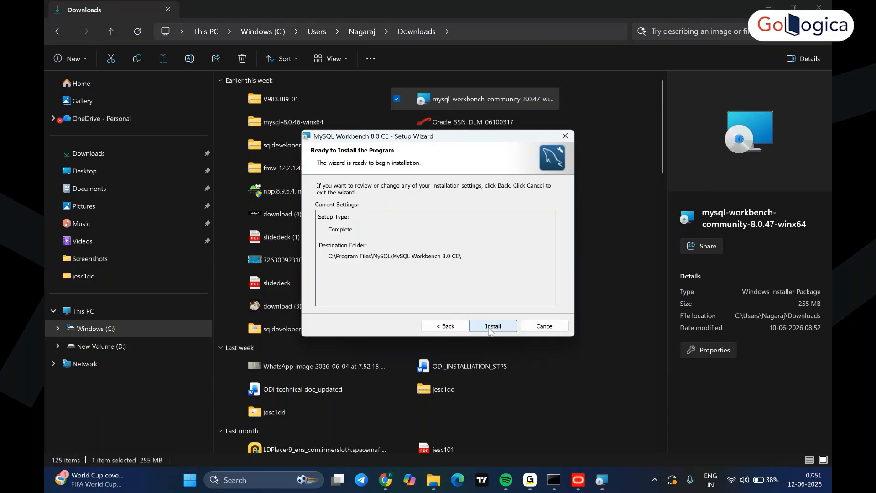
pyautogui.click(490, 329)
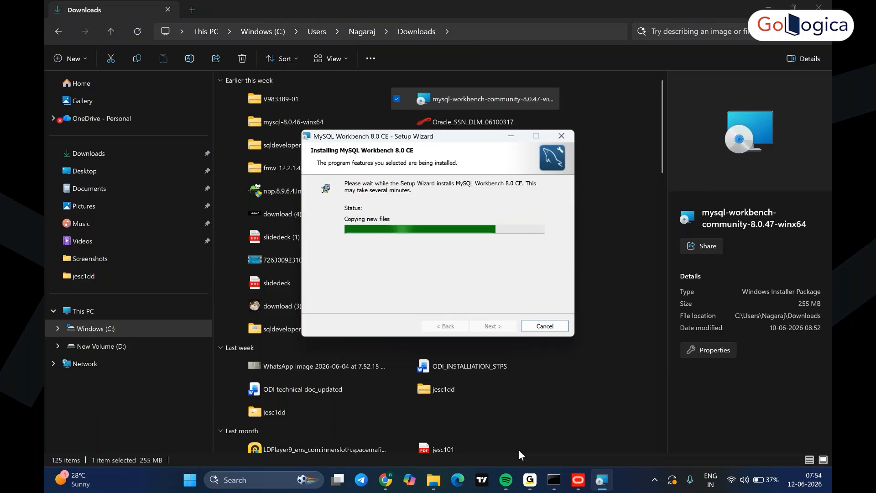
pyautogui.click(519, 450)
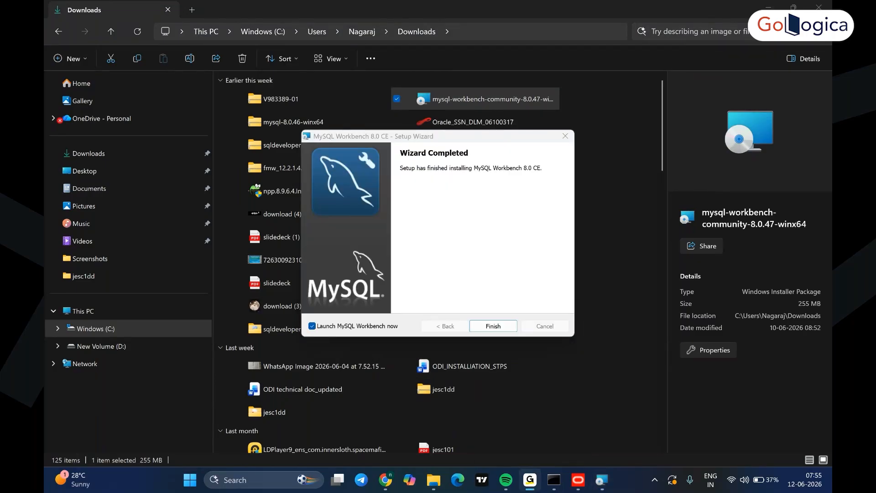
pyautogui.click(522, 242)
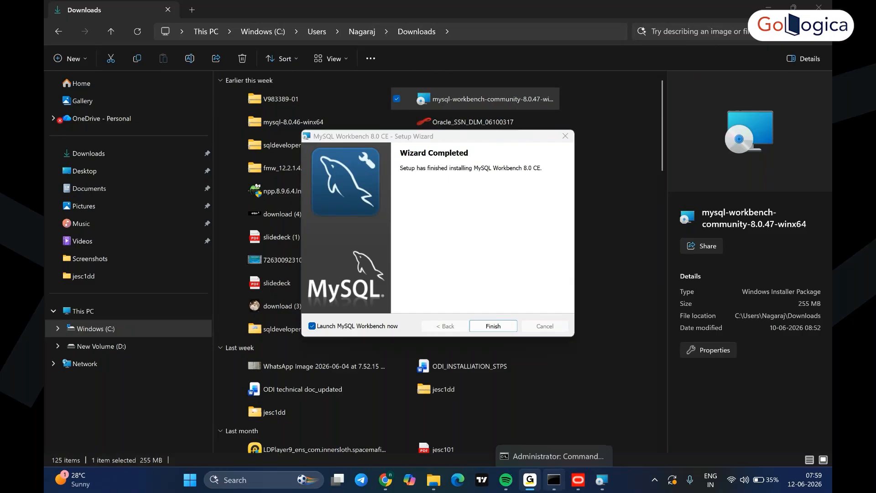
# - Finish the Workbench setup wizard with Launch MySQL Workbench now left checked
pyautogui.moveTo(602, 480)
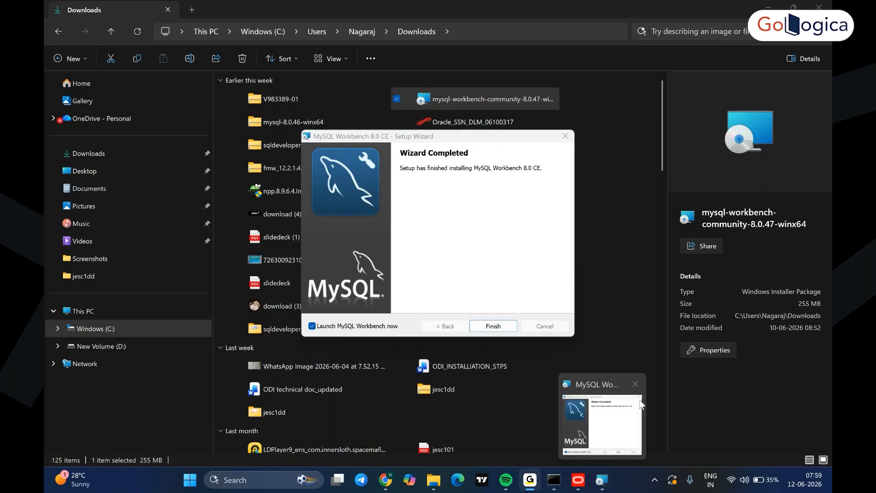
pyautogui.click(554, 480)
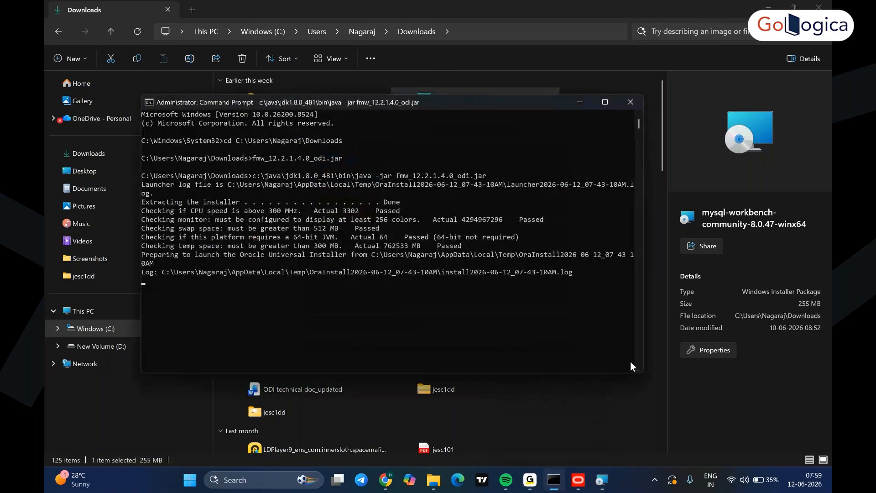
pyautogui.click(602, 479)
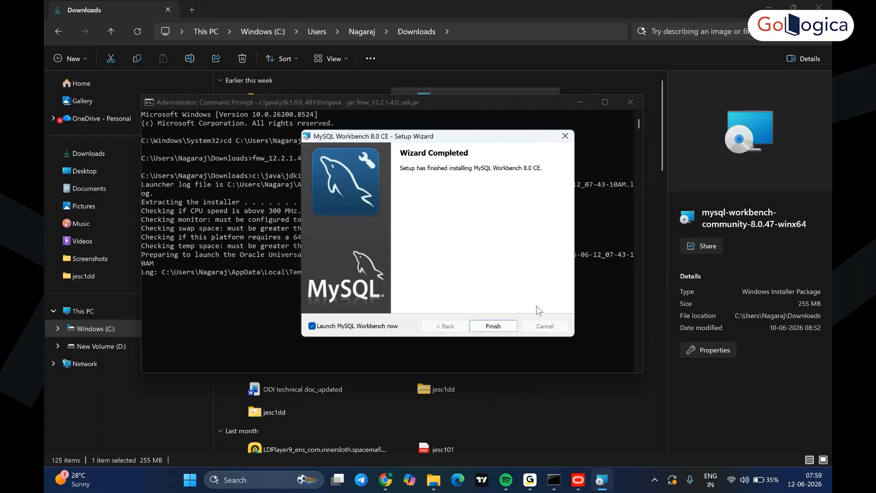
pyautogui.click(500, 330)
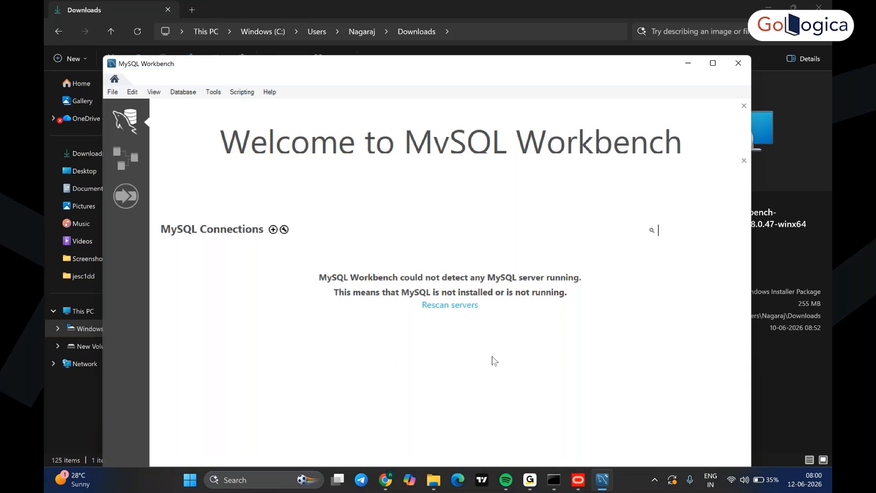
# - Search Google for 'downloa mysql community server' and open the MySQL Community Server 8.0.46 downloads page
pyautogui.hotkey('alt', 'Tab')
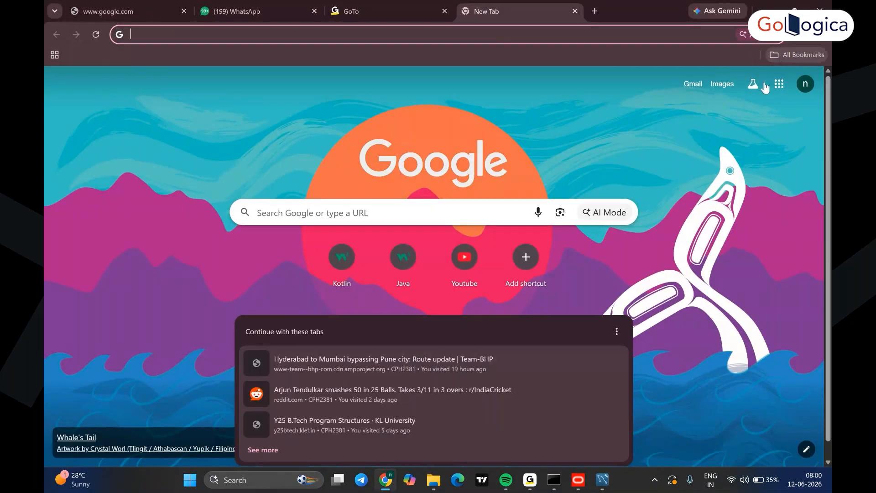
pyautogui.click(434, 213)
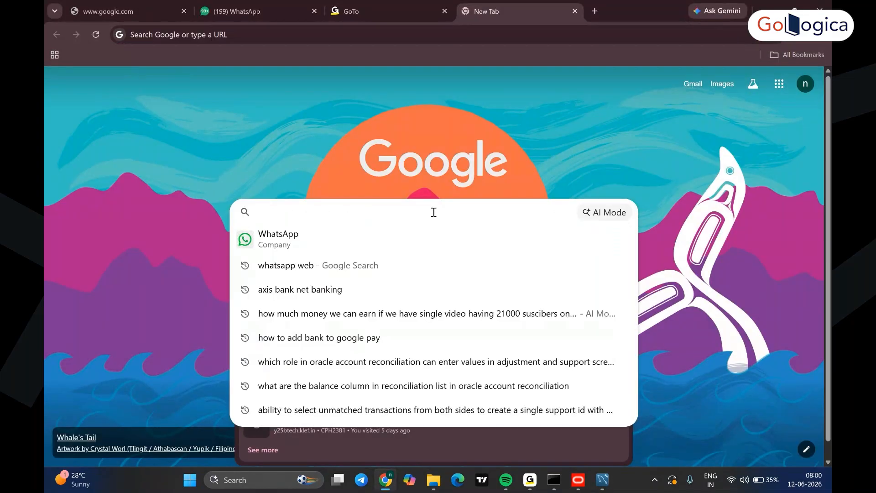
pyautogui.write('downloa mysql community server')
pyautogui.press('Return')
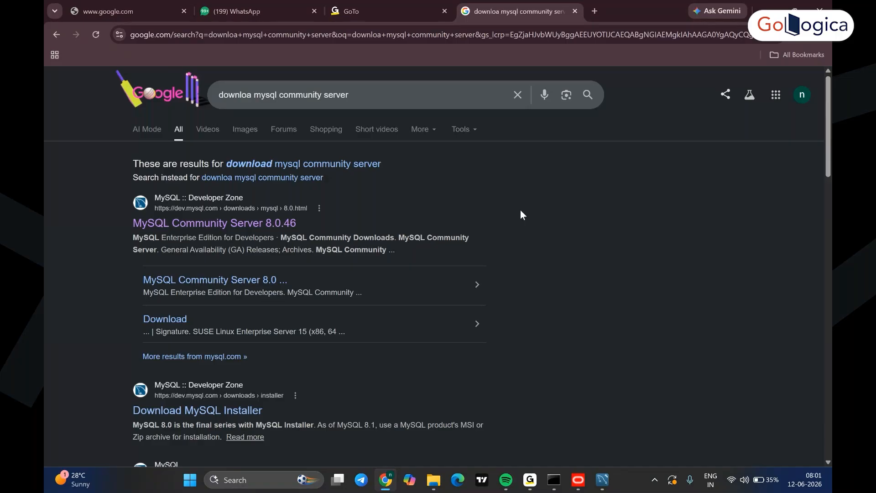
pyautogui.scroll(-1, 520, 210)
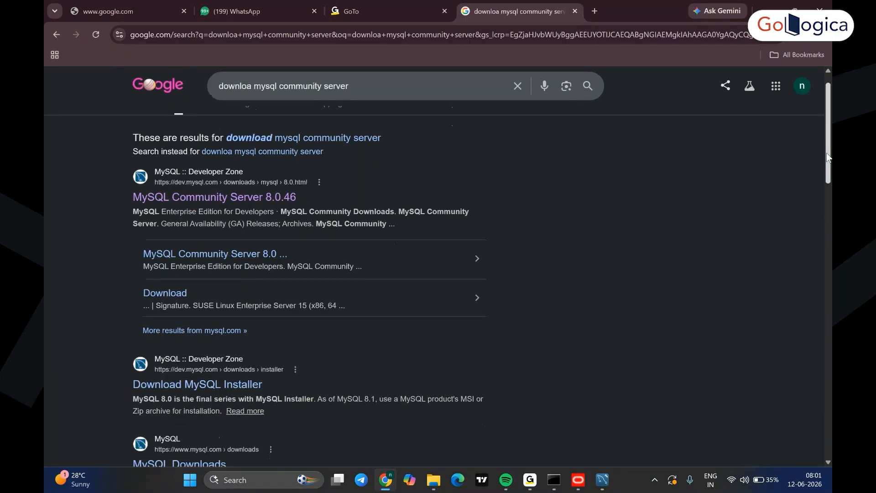
pyautogui.click(278, 195)
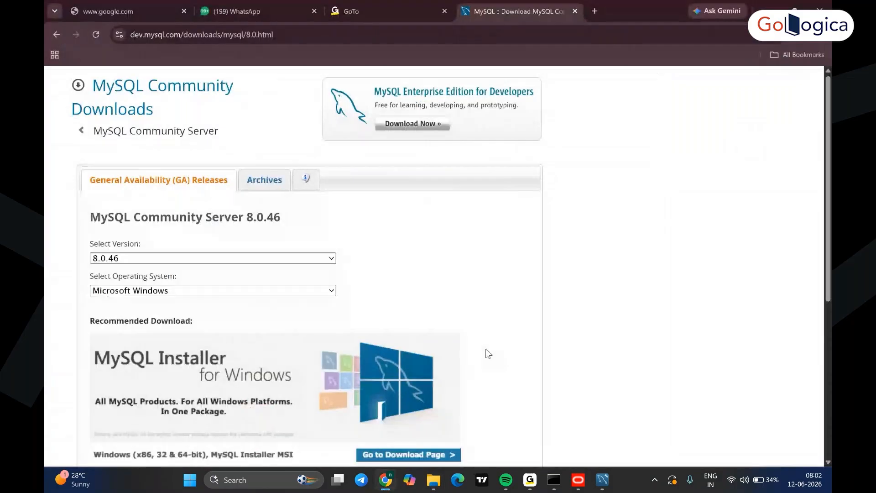
pyautogui.scroll(-5, 485, 352)
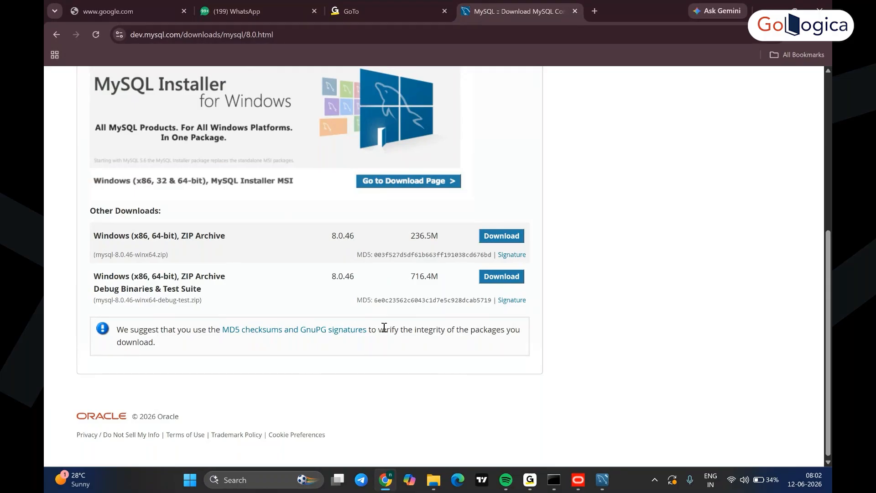
# - Go to the MySQL Installer download page and download the full 565.9M MSI Installer package
pyautogui.scroll(1, 385, 327)
pyautogui.scroll(5, 384, 327)
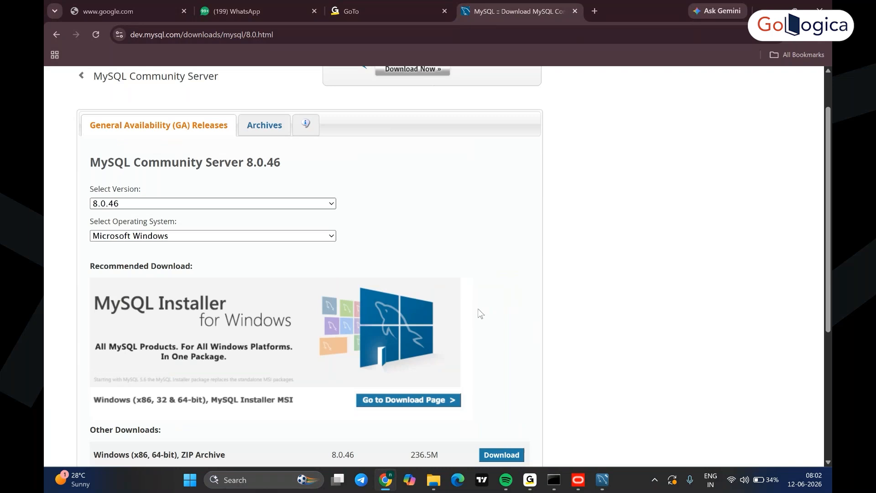
pyautogui.click(404, 406)
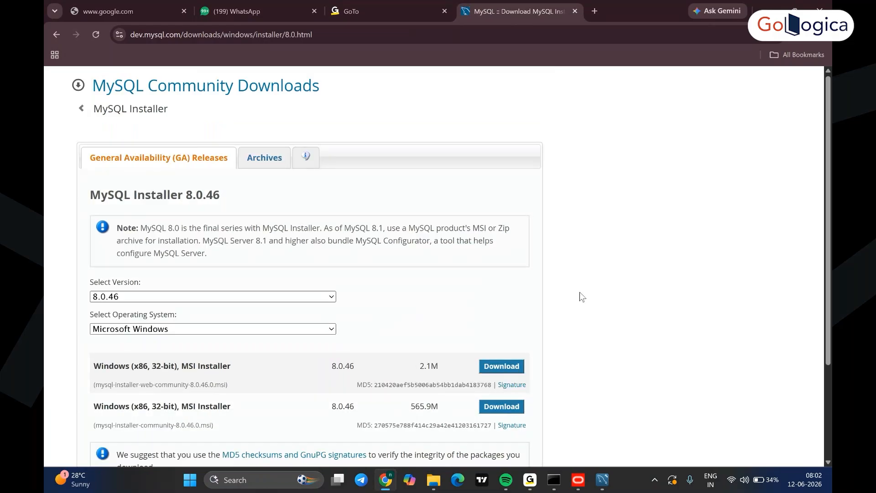
pyautogui.scroll(-1, 582, 297)
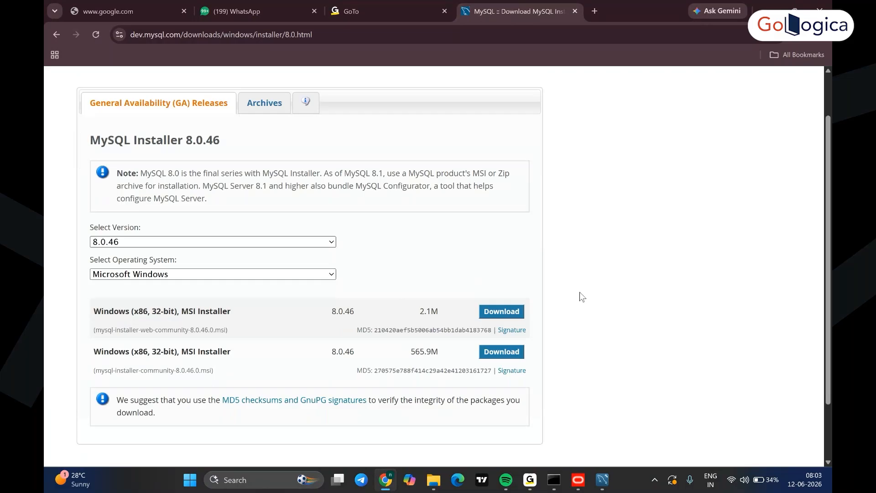
pyautogui.scroll(-2, 582, 297)
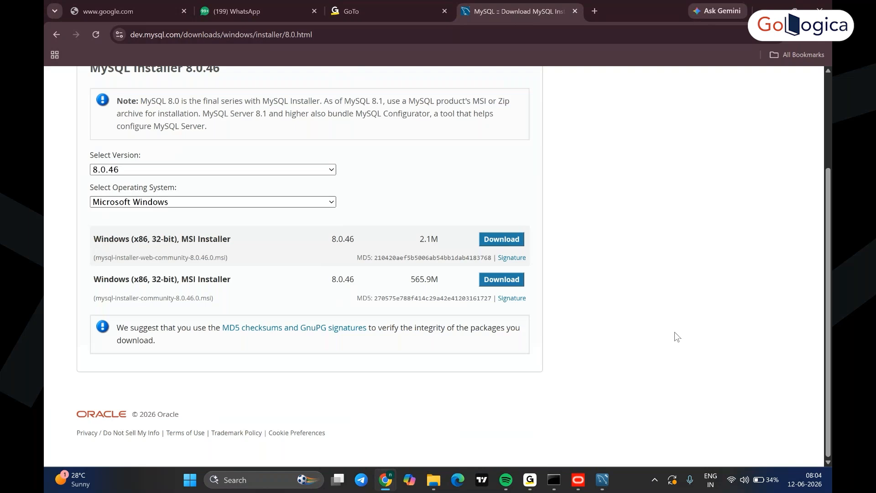
pyautogui.click(502, 280)
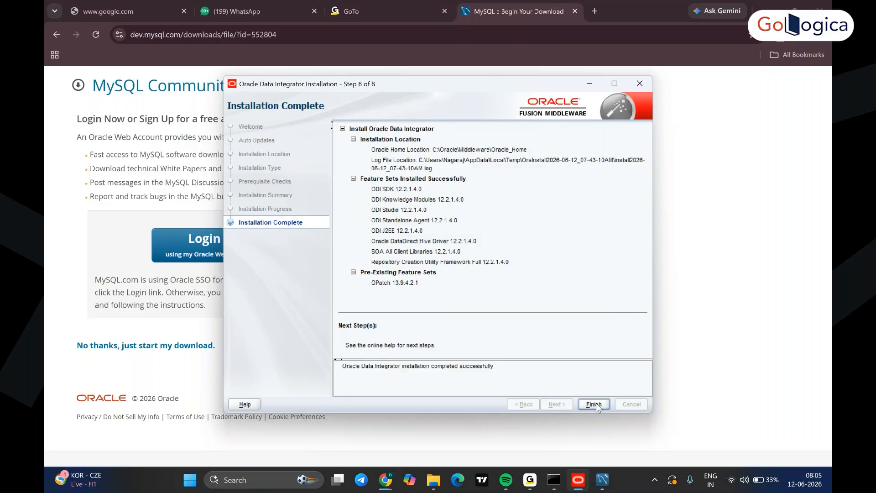
# - Finish the ODI installer and reveal mysql-installer-community-8.0.46.0 in the Downloads folder
pyautogui.click(589, 404)
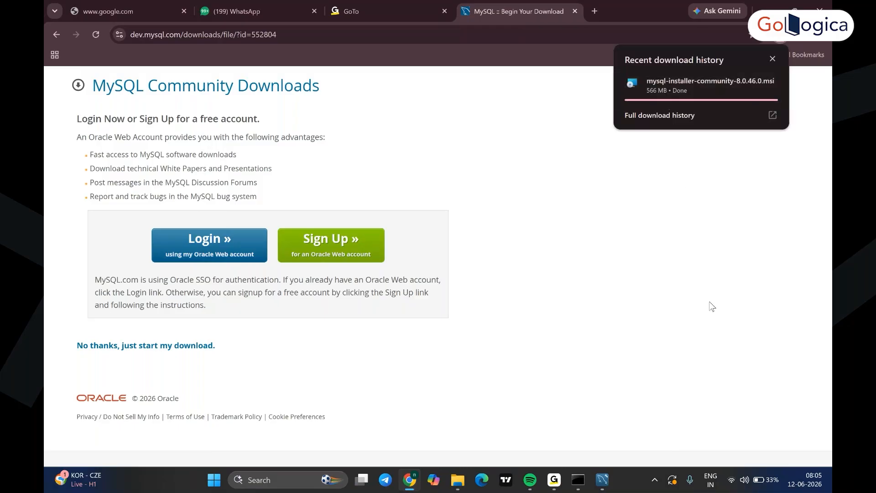
pyautogui.click(768, 83)
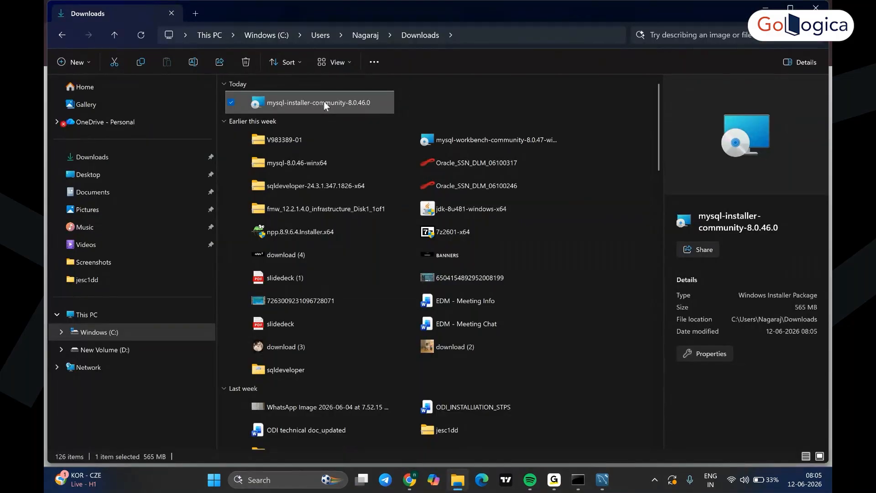
# - Run mysql-installer-community-8.0.46.0 from Downloads to bring up MySQL Installer
pyautogui.doubleClick(324, 101)
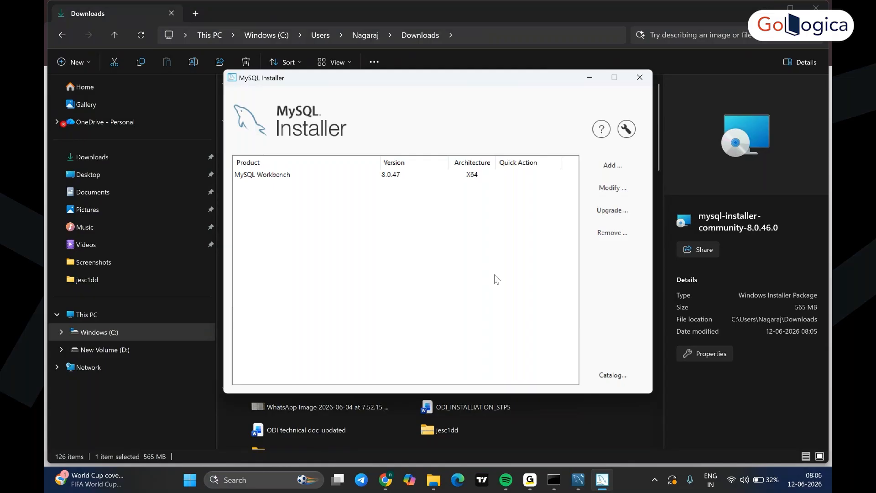
# - Add MySQL Server 8.0.46 - X64 to the Products To Be Installed list
pyautogui.click(611, 167)
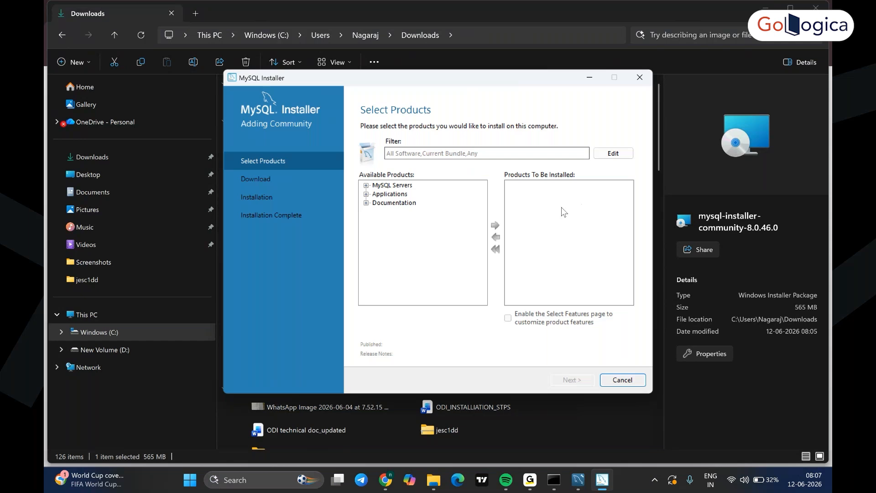
pyautogui.click(366, 185)
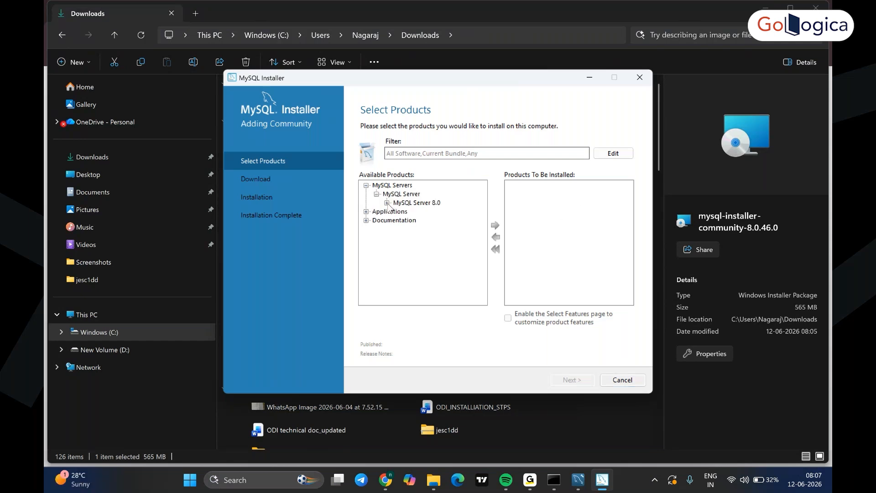
pyautogui.click(378, 186)
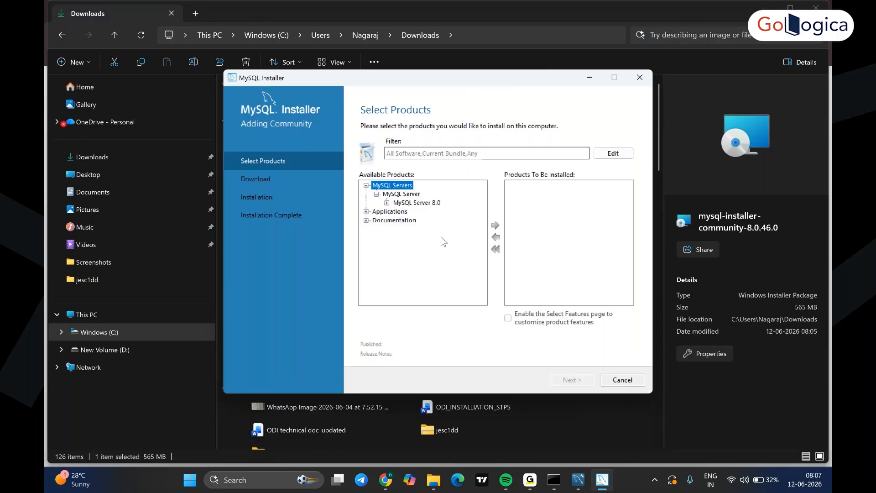
pyautogui.doubleClick(407, 203)
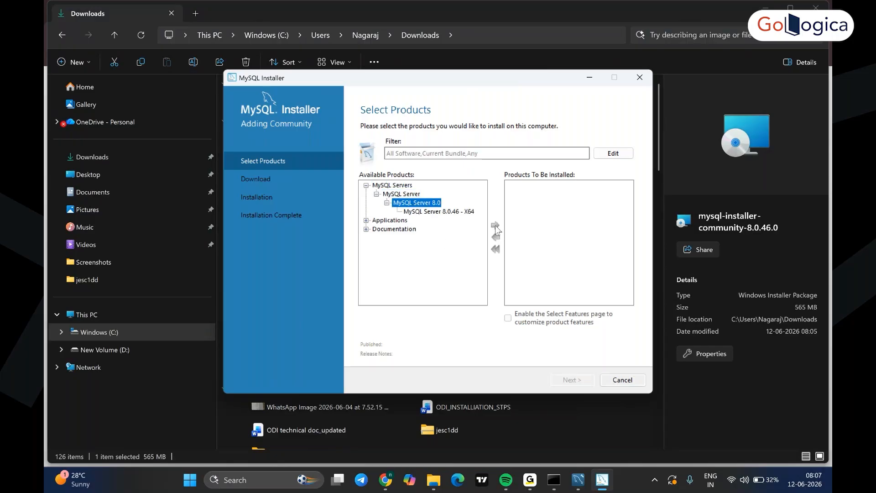
pyautogui.click(440, 212)
pyautogui.click(496, 225)
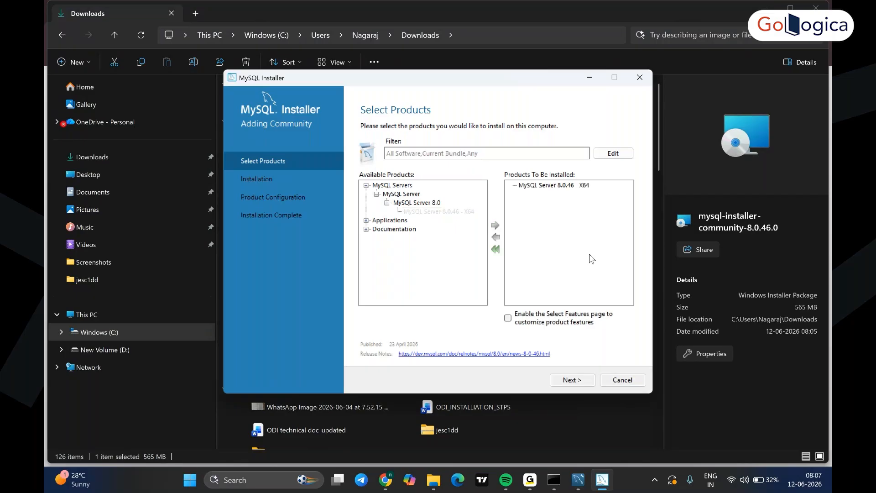
# - Add MySQL Shell and MySQL Router 8.0.46 - X64 to the list and continue to installation
pyautogui.click(367, 220)
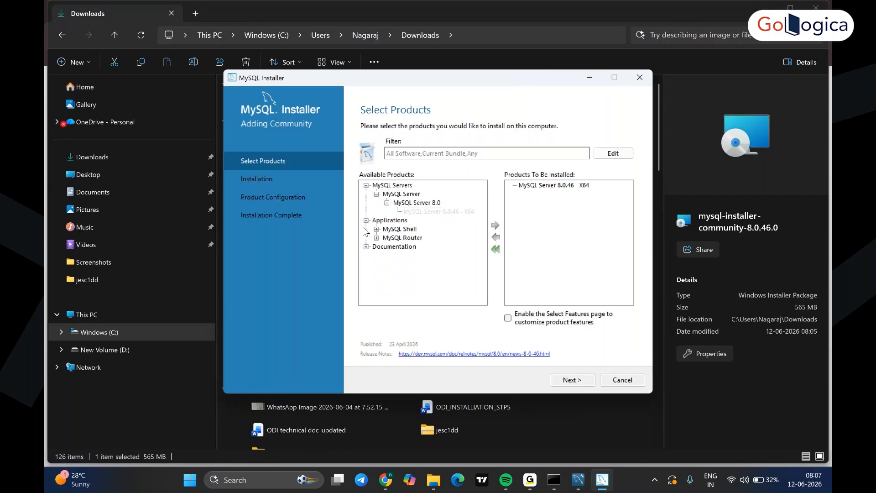
pyautogui.click(366, 221)
pyautogui.click(368, 220)
pyautogui.click(366, 220)
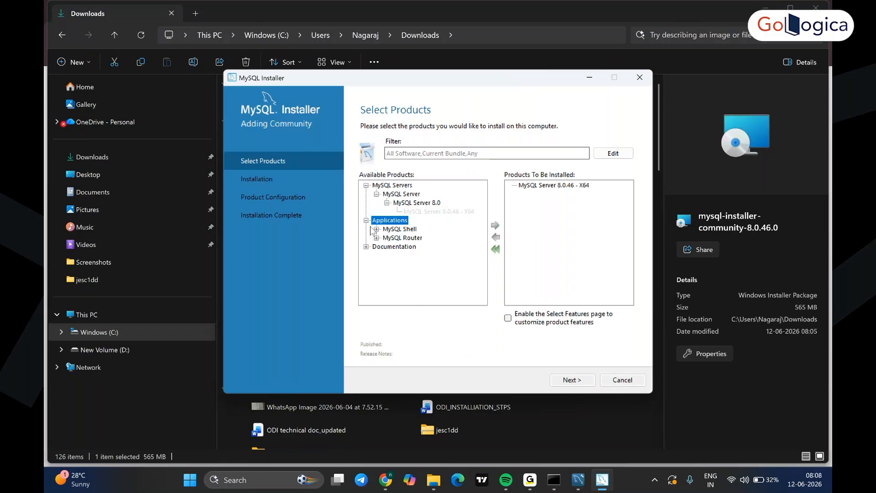
pyautogui.click(400, 230)
pyautogui.click(377, 256)
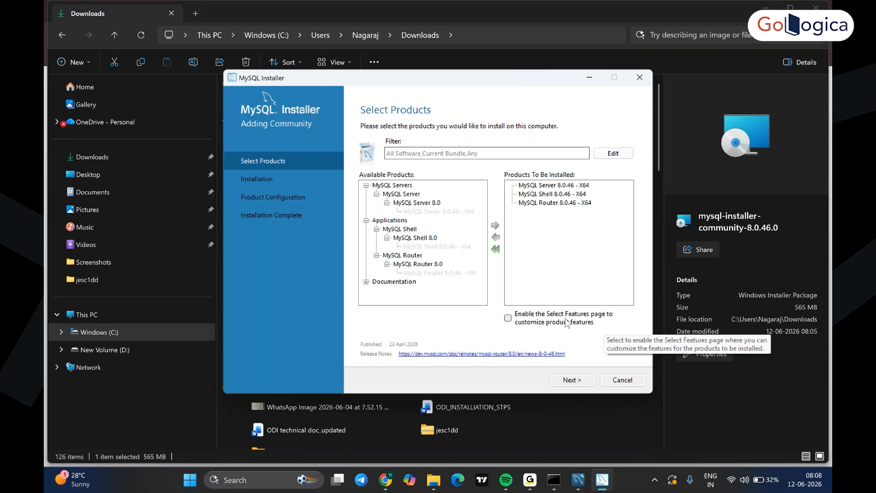
pyautogui.click(572, 380)
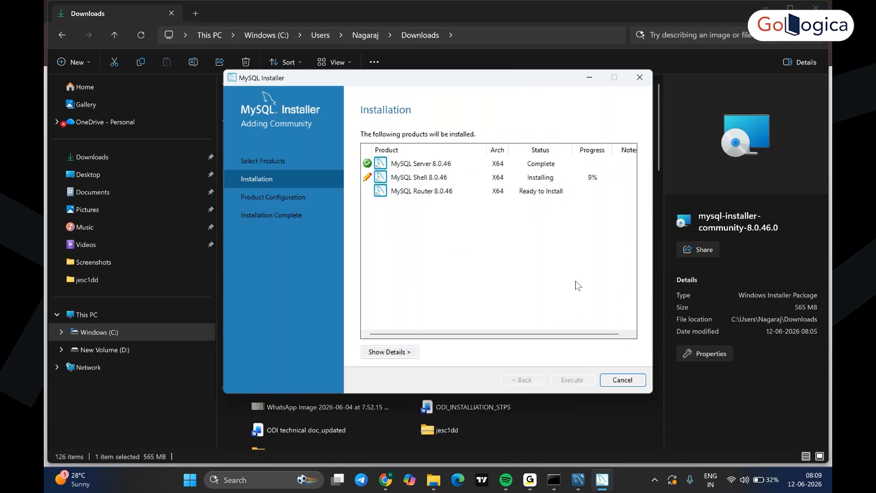
# - Wait while MySQL Server 8.0.46 finishes and MySQL Shell 8.0.46 installs, with Router queued
pyautogui.moveTo(578, 479)
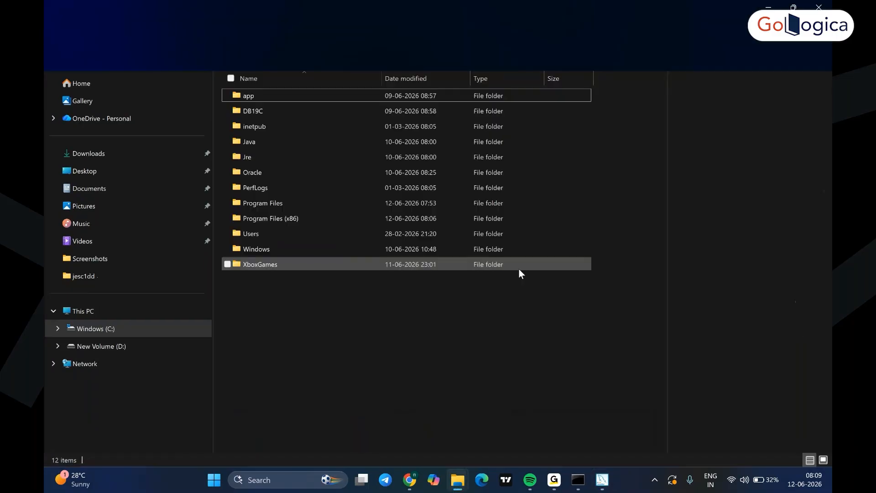
# - Browse from C:\Oracle\Middleware\Oracle_Home into the odi\common\bin folder looking for the RCU launcher
pyautogui.doubleClick(254, 173)
pyautogui.doubleClick(257, 96)
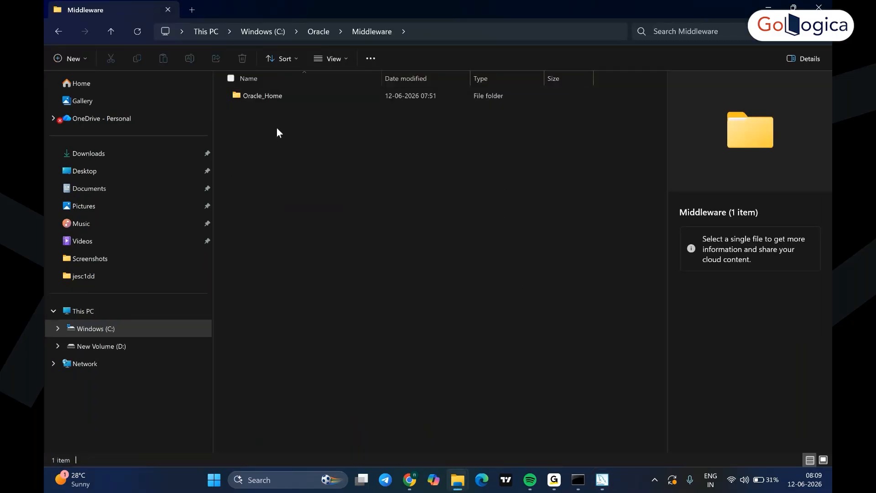
pyautogui.doubleClick(261, 95)
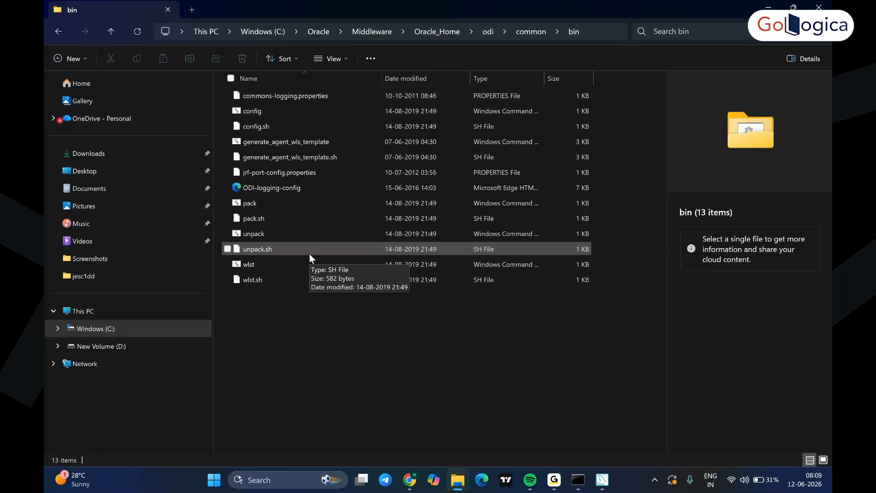
pyautogui.click(524, 35)
pyautogui.click(489, 31)
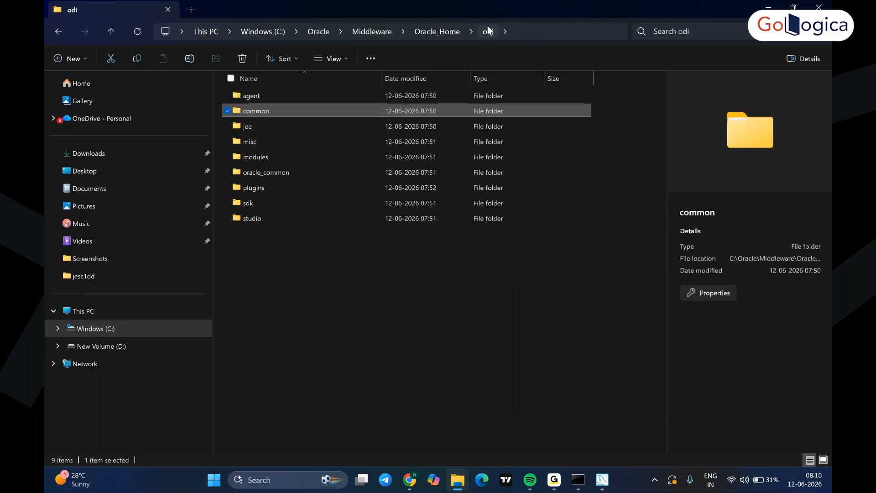
pyautogui.doubleClick(266, 172)
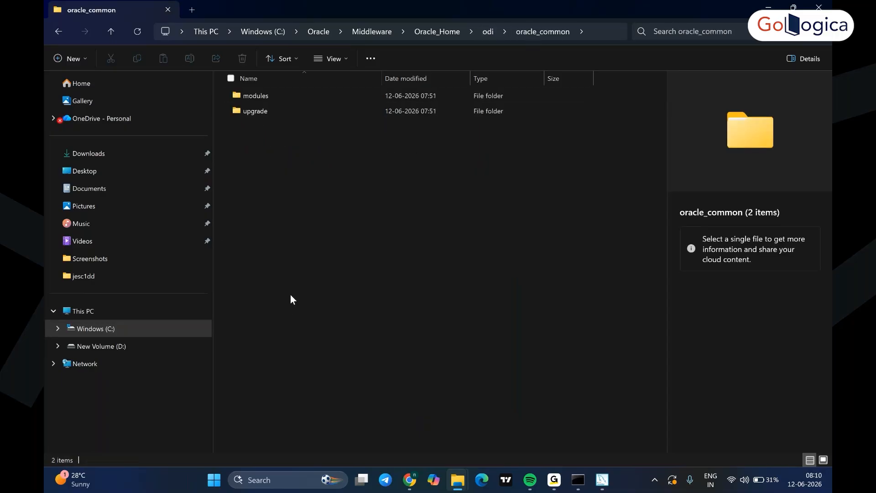
pyautogui.click(489, 31)
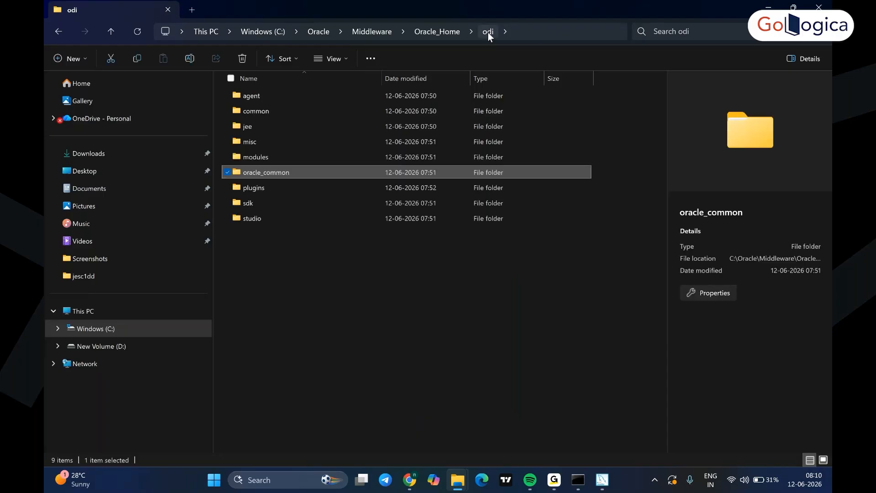
pyautogui.doubleClick(259, 111)
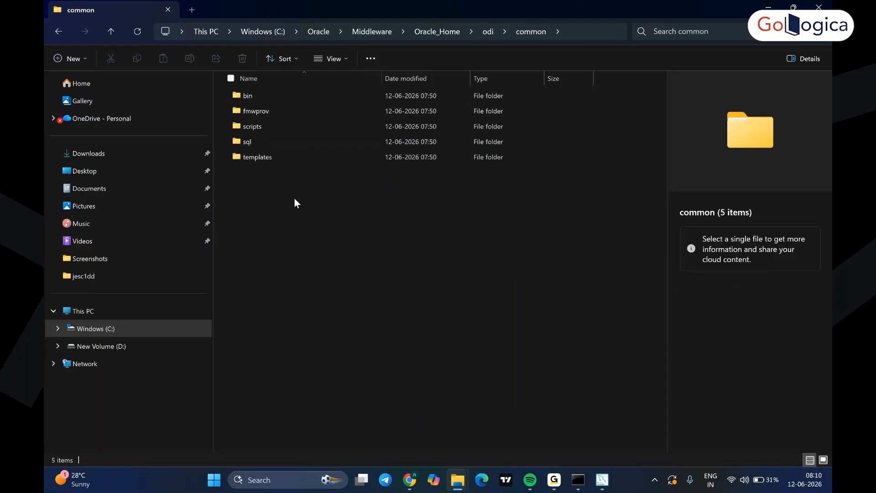
pyautogui.click(248, 97)
pyautogui.doubleClick(248, 97)
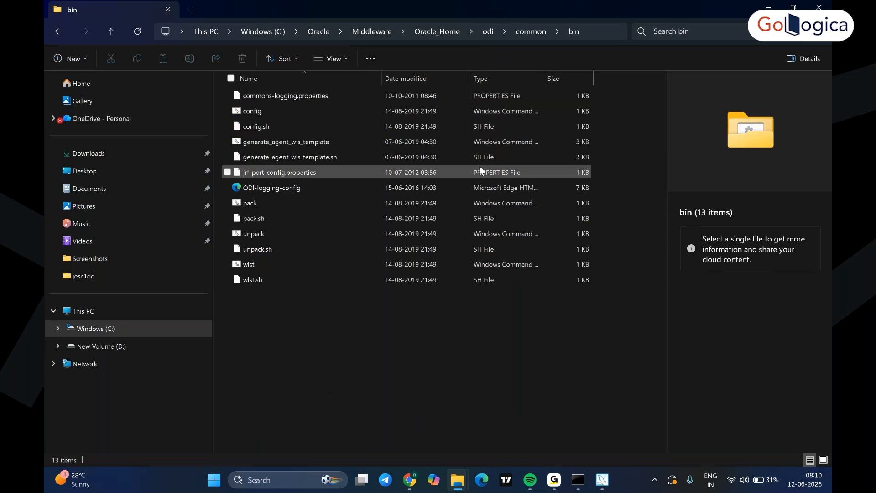
# - Check the odi\studio\bin and wlserver folders, then return to Oracle_Home
pyautogui.click(528, 32)
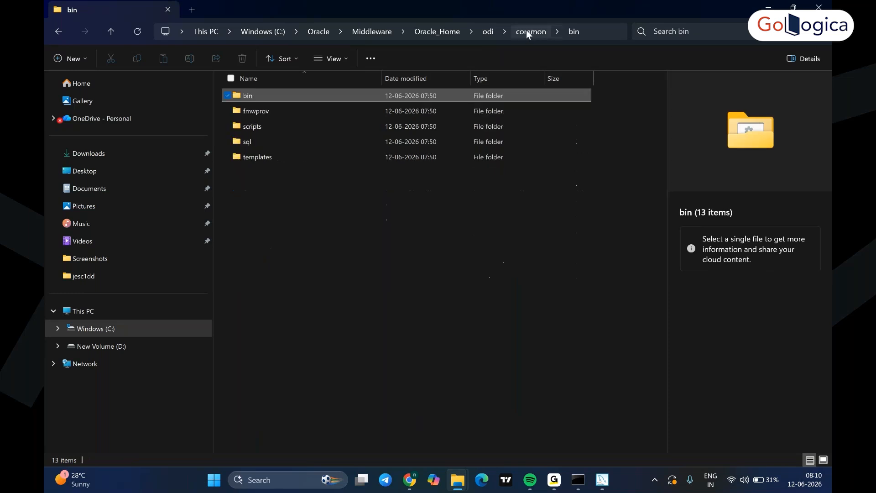
pyautogui.click(488, 31)
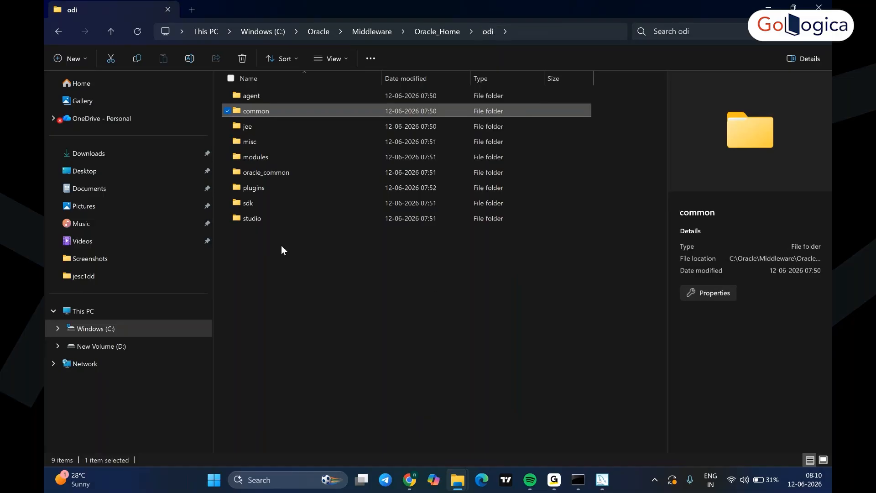
pyautogui.doubleClick(253, 219)
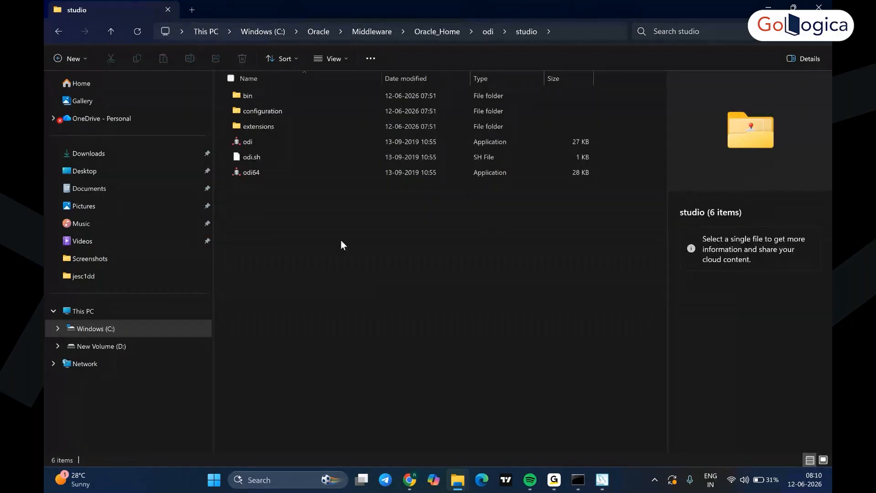
pyautogui.doubleClick(265, 95)
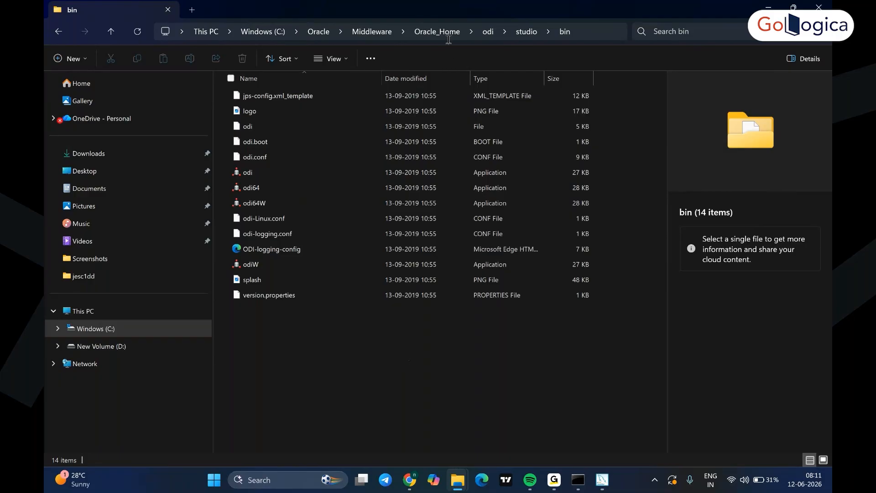
pyautogui.click(487, 36)
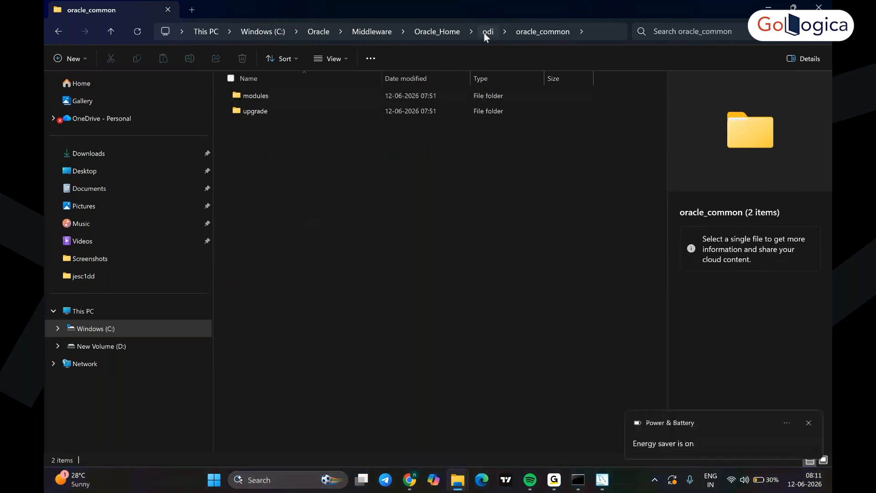
pyautogui.click(440, 31)
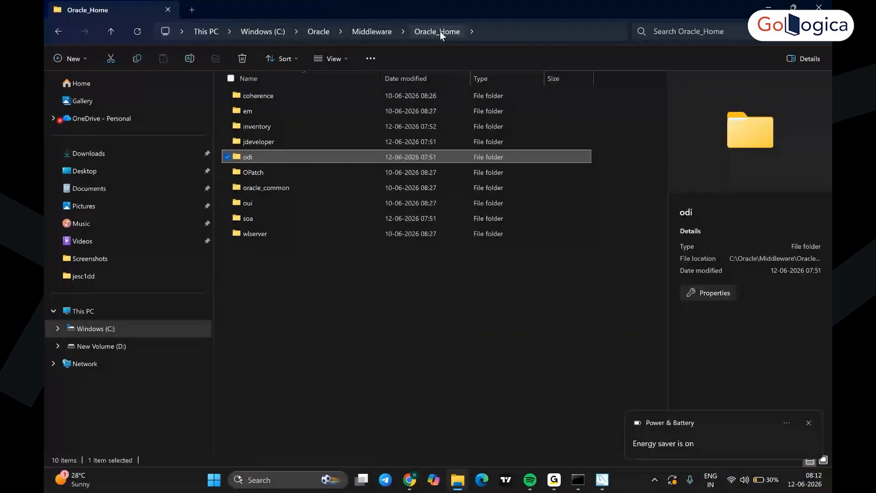
pyautogui.doubleClick(255, 234)
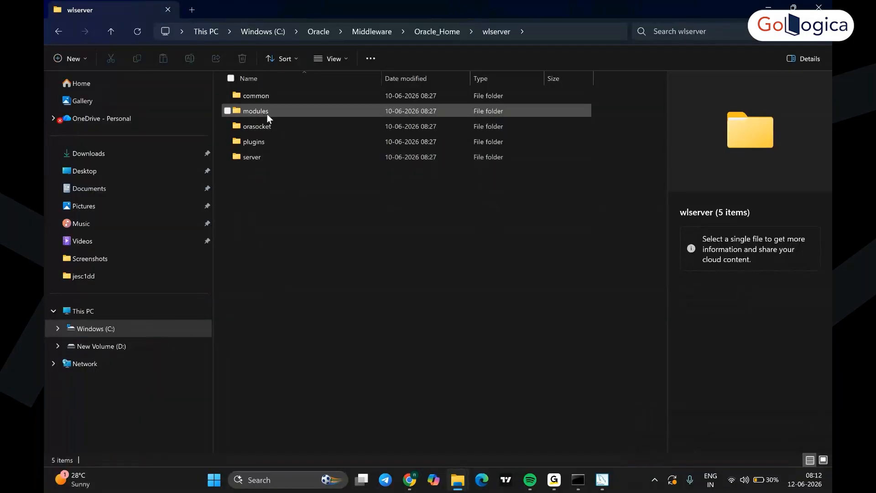
pyautogui.click(419, 34)
# - Run rcu.bat from oracle_common\bin and move past the RCU Welcome page
pyautogui.doubleClick(283, 187)
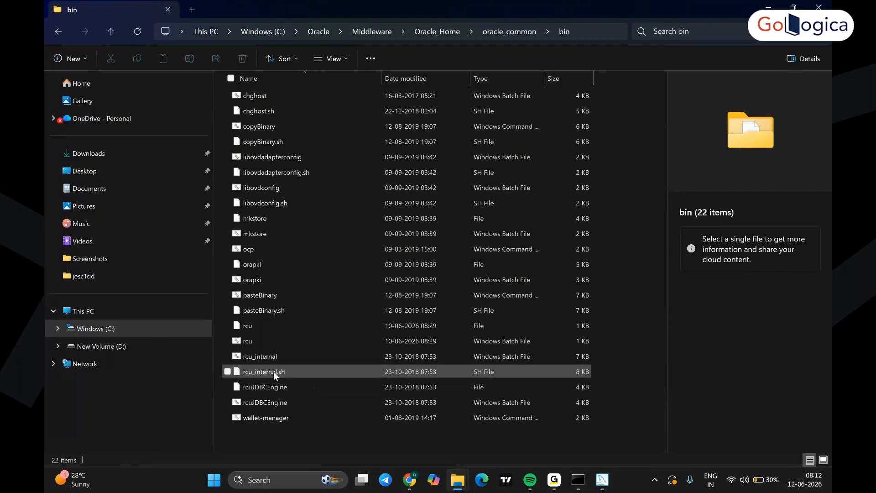
pyautogui.doubleClick(275, 341)
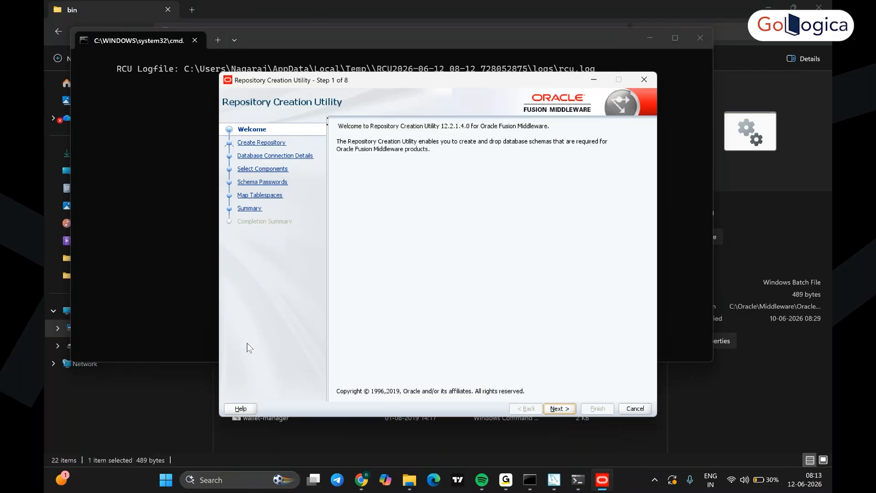
pyautogui.click(560, 409)
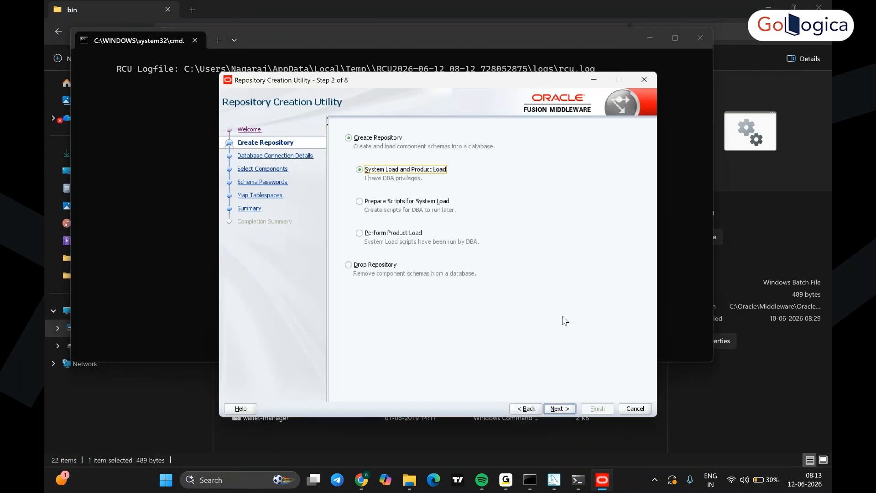
# - Choose Create Repository and enter the database host name, port 1521 and service name orclpdb
pyautogui.click(560, 408)
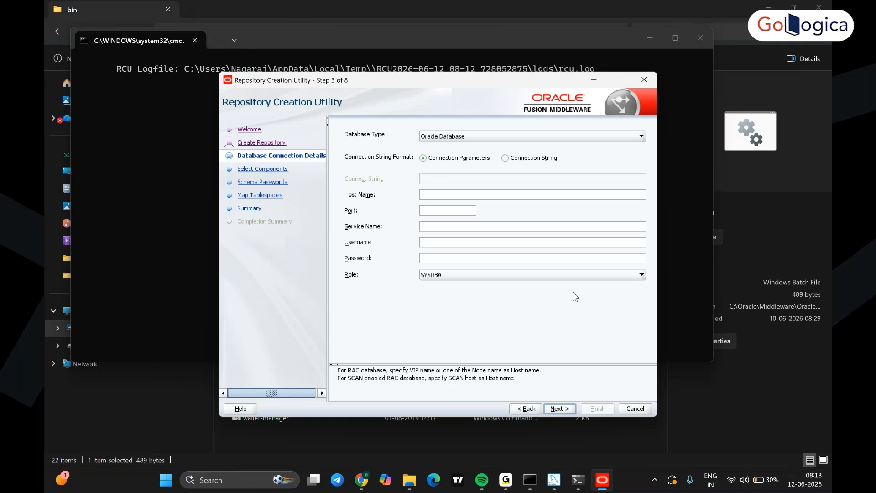
pyautogui.write('ODINAGARAJ')
pyautogui.click(451, 211)
pyautogui.write('1521')
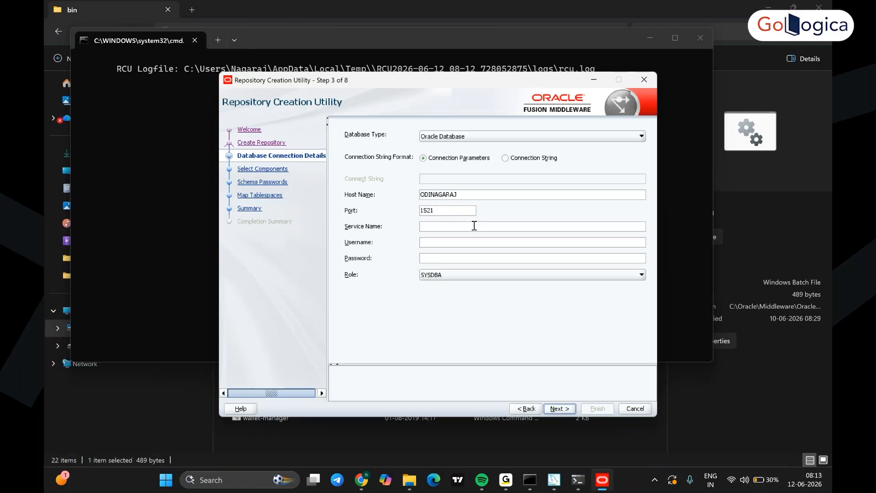
pyautogui.click(493, 228)
pyautogui.click(777, 11)
pyautogui.click(464, 228)
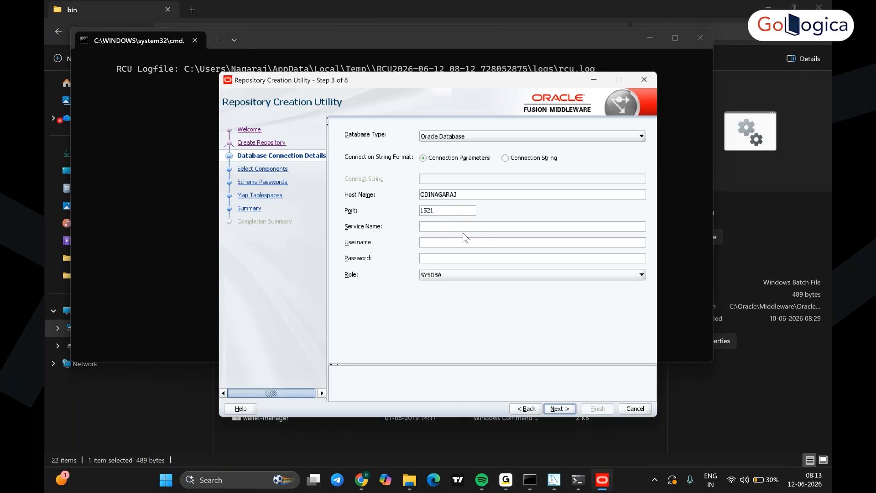
pyautogui.write('orclpdb')
# - Log in as sys with the database password and accept the passed prerequisite checks
pyautogui.click(480, 242)
pyautogui.write('sys')
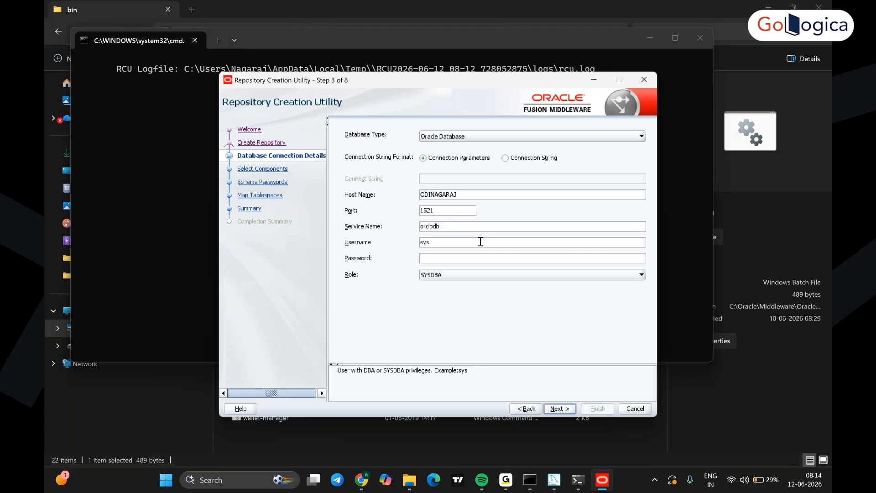
pyautogui.click(481, 258)
pyautogui.write('••••••••')
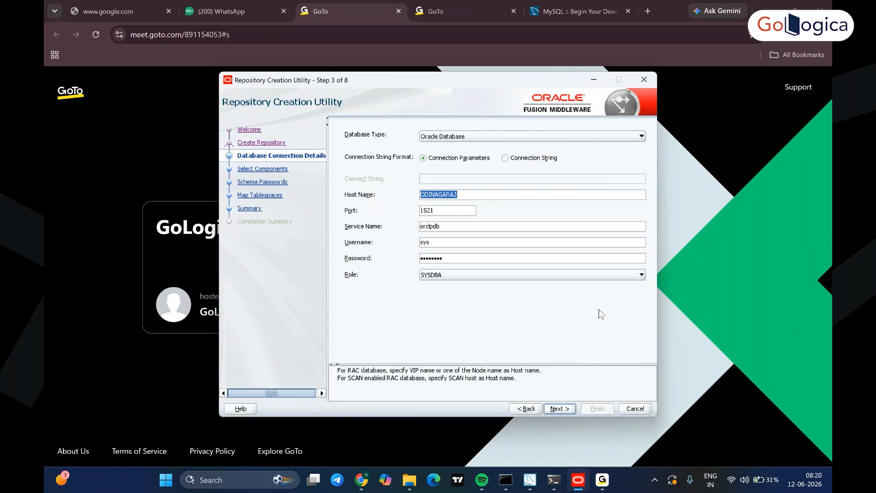
pyautogui.click(559, 409)
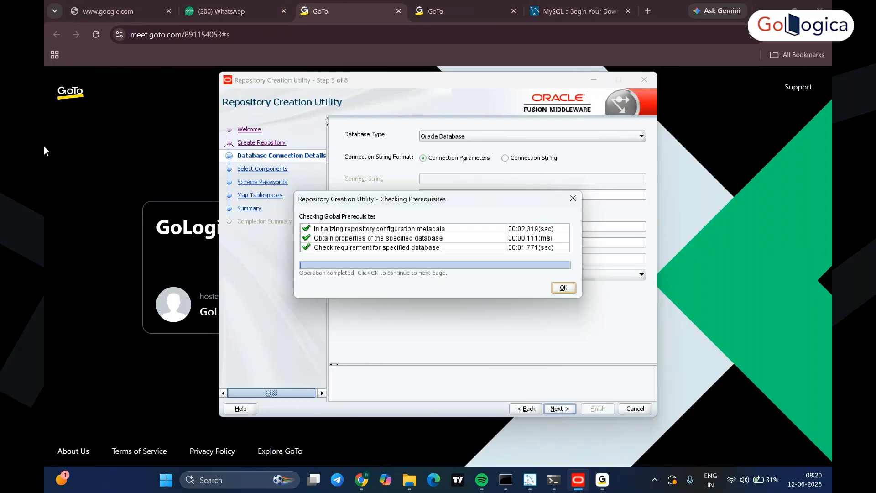
pyautogui.click(564, 287)
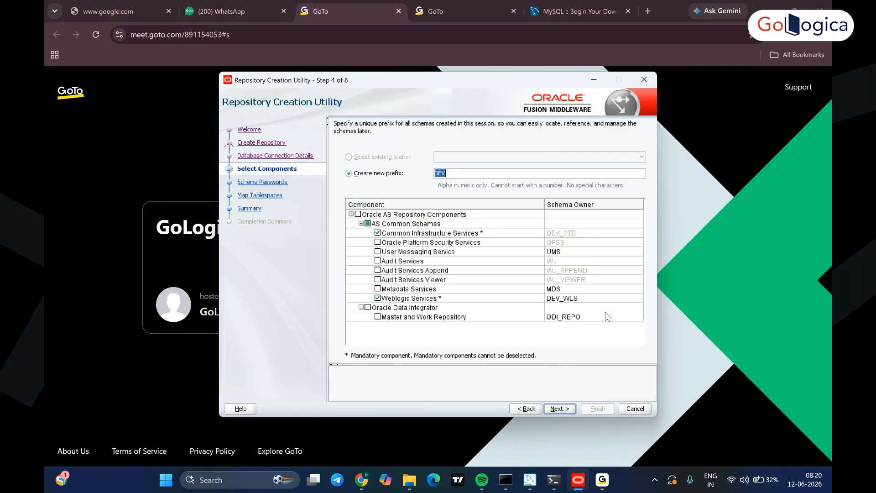
# - Tick Oracle Data Integrator Master and Work Repository under prefix DEV and run the component checks
pyautogui.click(368, 308)
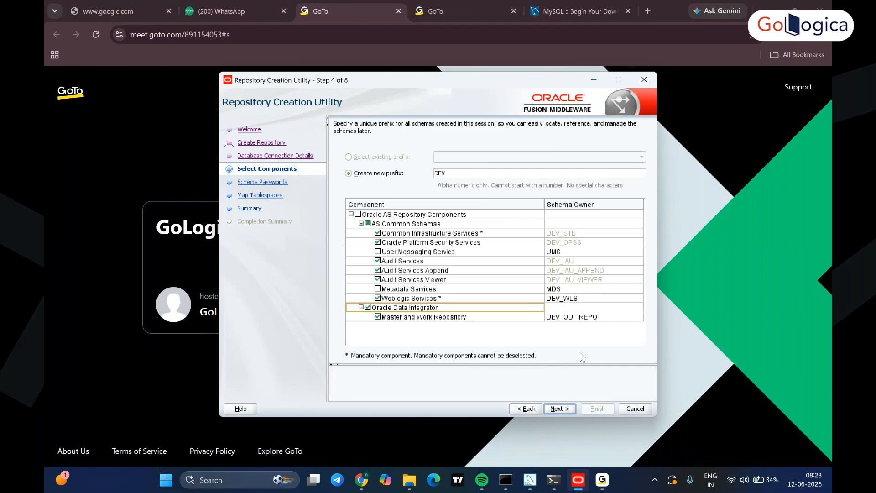
pyautogui.click(560, 409)
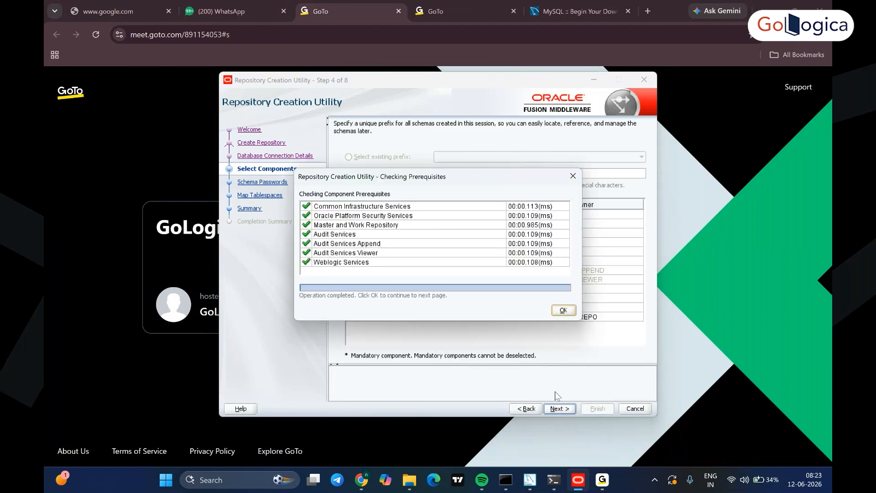
# - Accept the checks and shared schema password, then enter and confirm the ODI Supervisor Password
pyautogui.click(564, 310)
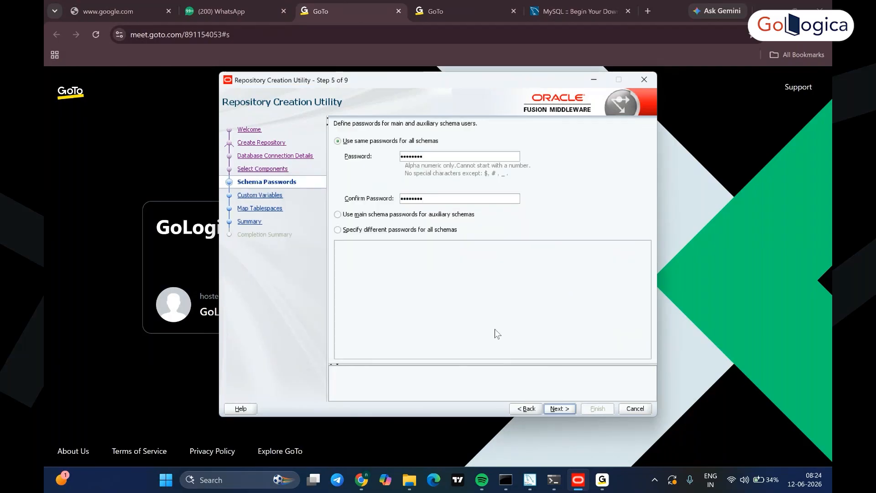
pyautogui.click(560, 409)
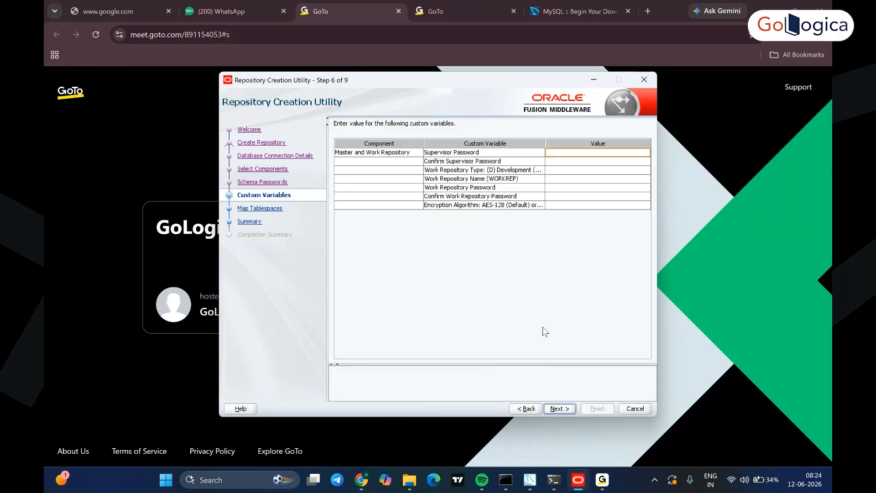
pyautogui.doubleClick(561, 152)
pyautogui.write('••••••••')
pyautogui.write('••')
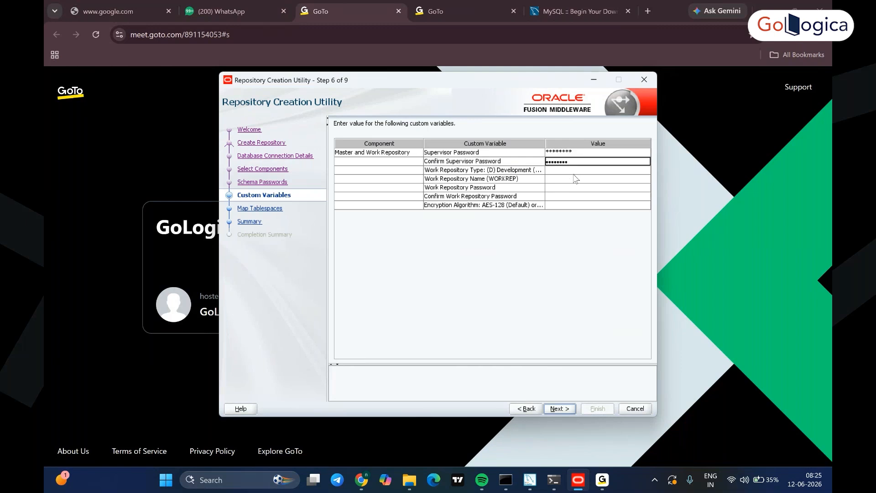
pyautogui.click(579, 171)
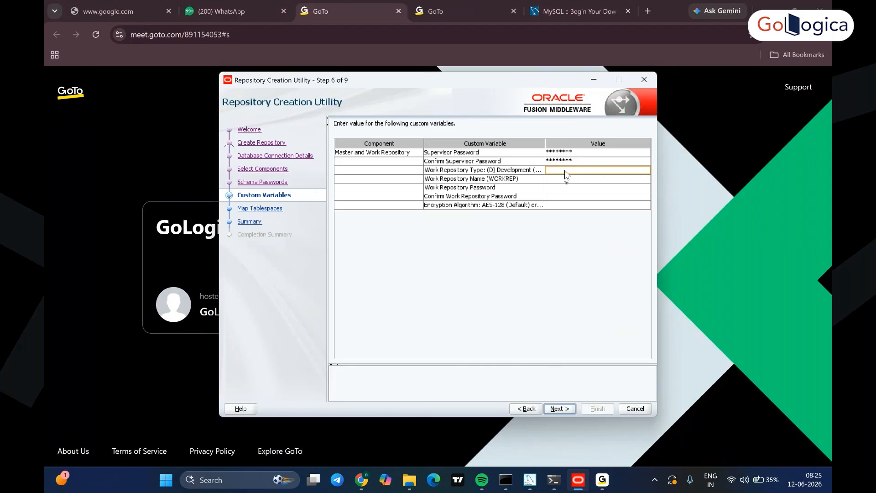
# - Set Work Repository Type to D, name it WORKREP, and enter and confirm its password
pyautogui.doubleClick(566, 171)
pyautogui.write('D')
pyautogui.click(557, 191)
pyautogui.click(557, 179)
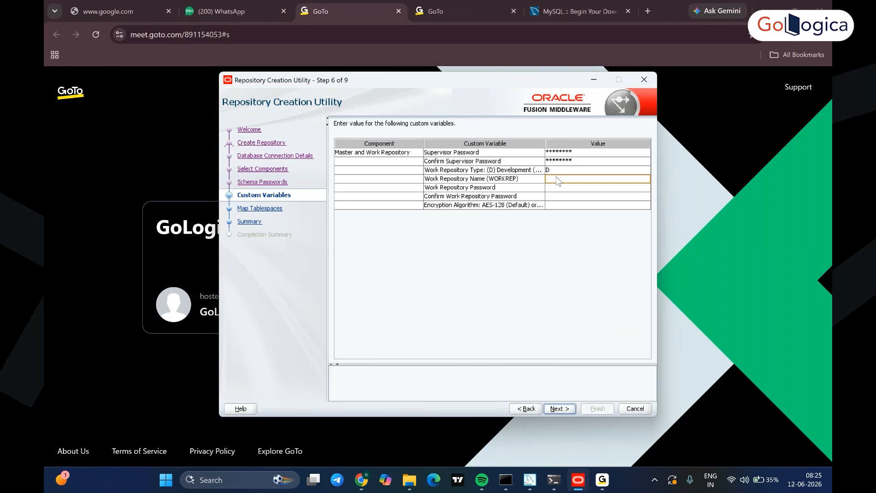
pyautogui.write('WORKREP')
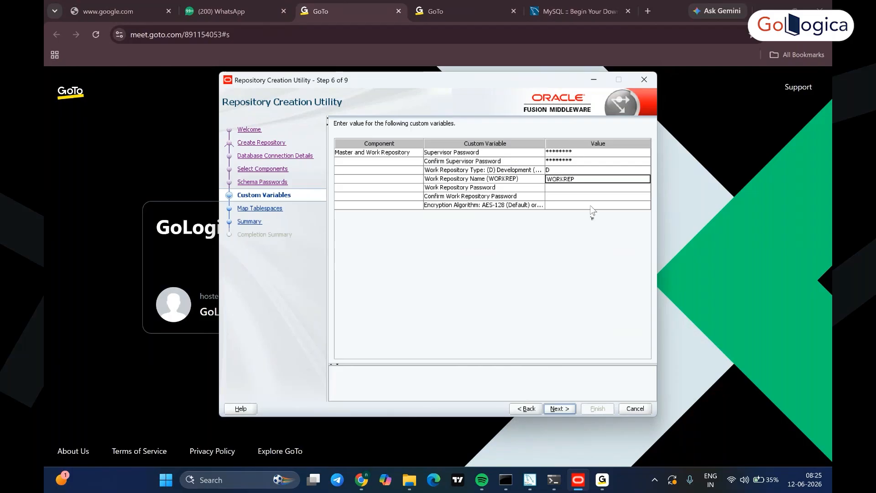
pyautogui.click(553, 188)
pyautogui.write('•••••••')
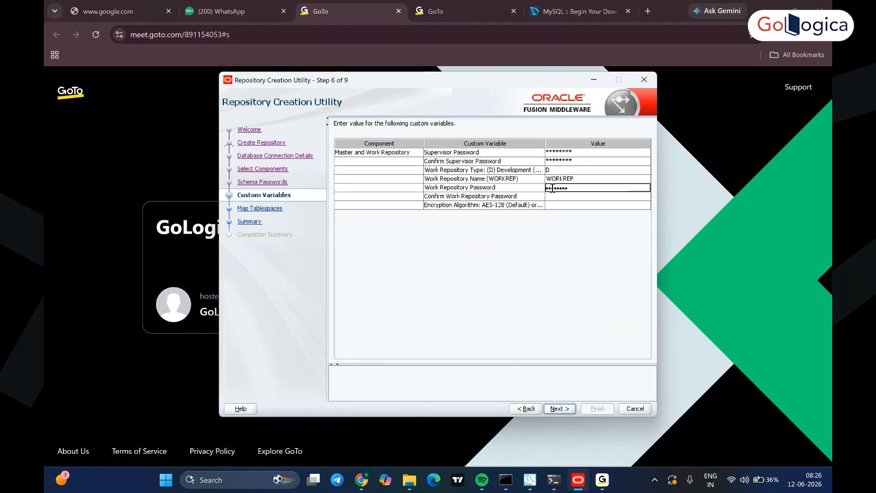
pyautogui.click(575, 196)
pyautogui.hotkey('ctrl', 'v')
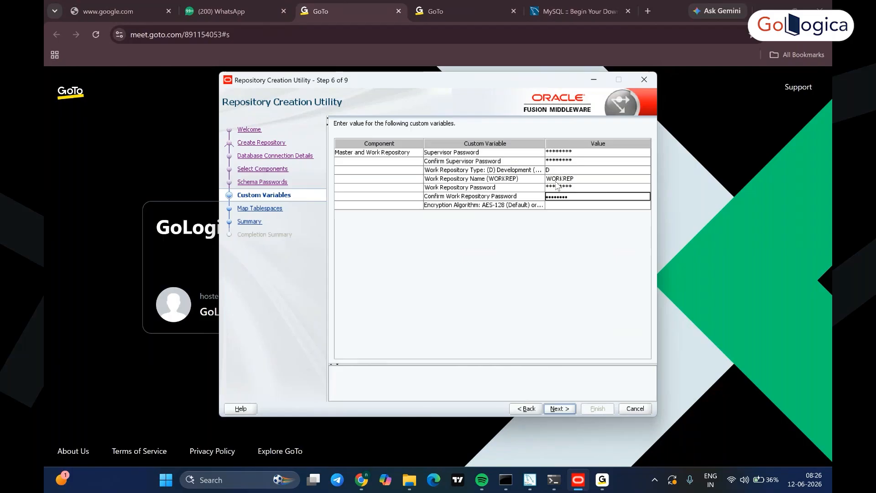
pyautogui.click(560, 408)
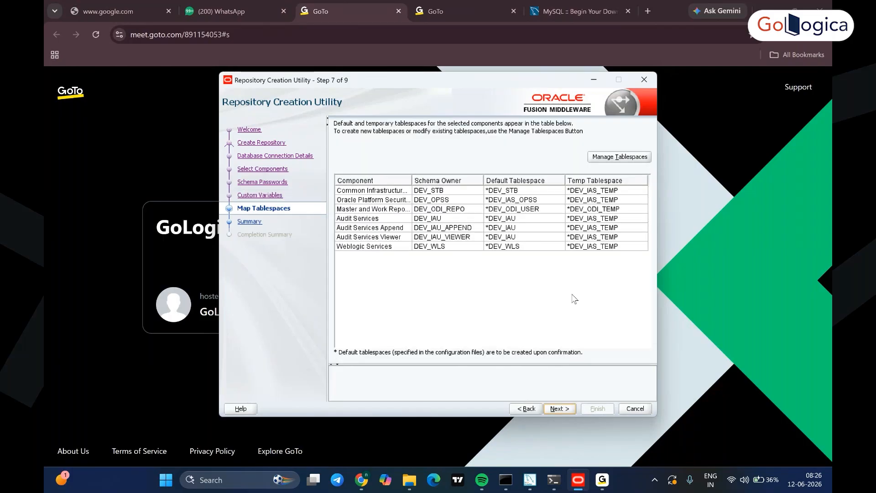
# - Create the mapped tablespaces, start creating the repository schemas, and switch to MySQL Installer
pyautogui.click(561, 409)
pyautogui.click(479, 285)
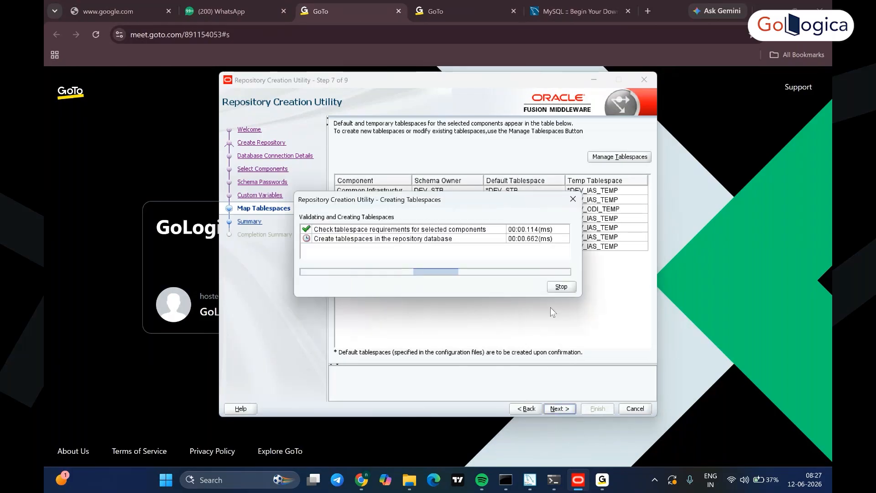
pyautogui.press('Return')
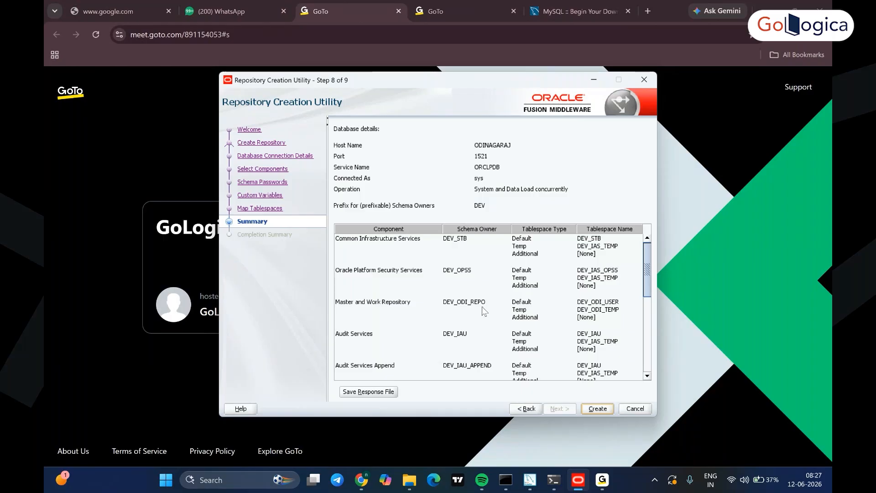
pyautogui.click(599, 409)
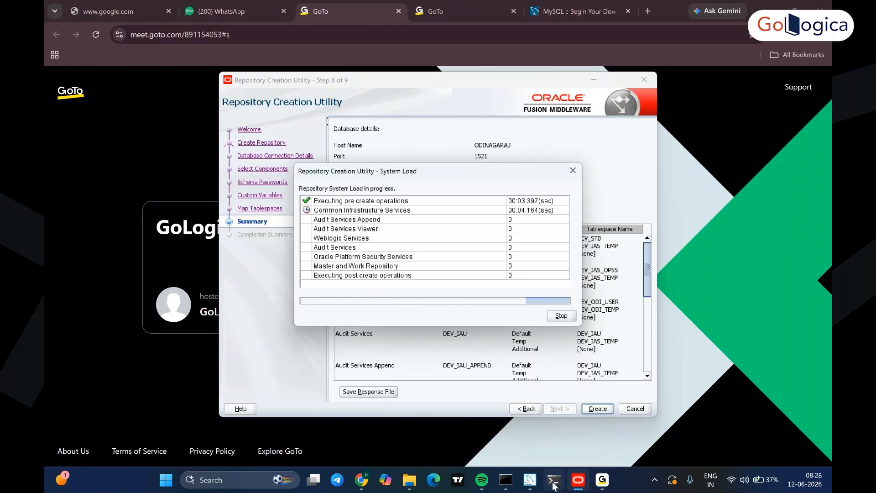
pyautogui.click(531, 480)
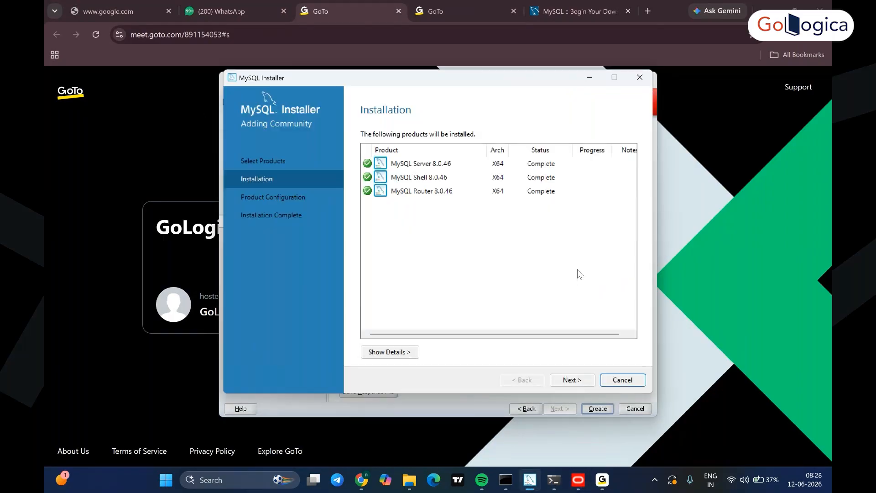
# - Accept the default networking and recommended authentication settings for MySQL Server
pyautogui.click(571, 380)
pyautogui.press('Return')
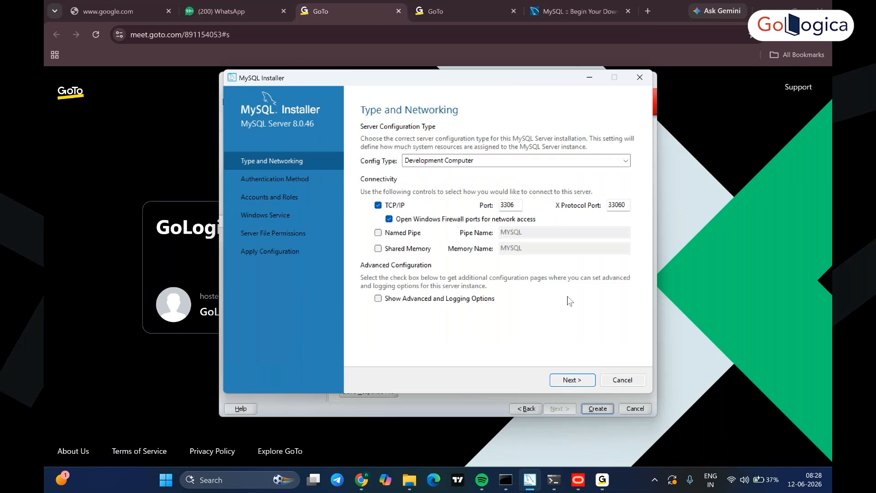
pyautogui.press('Return')
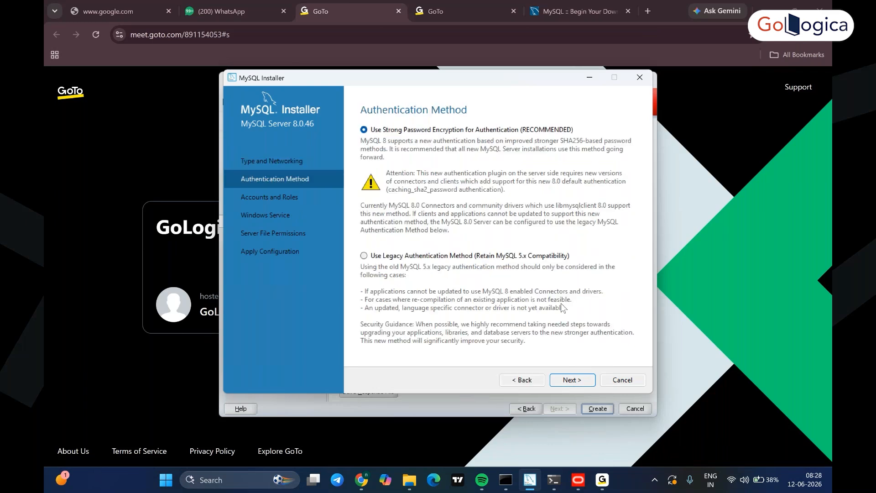
pyautogui.press('Return')
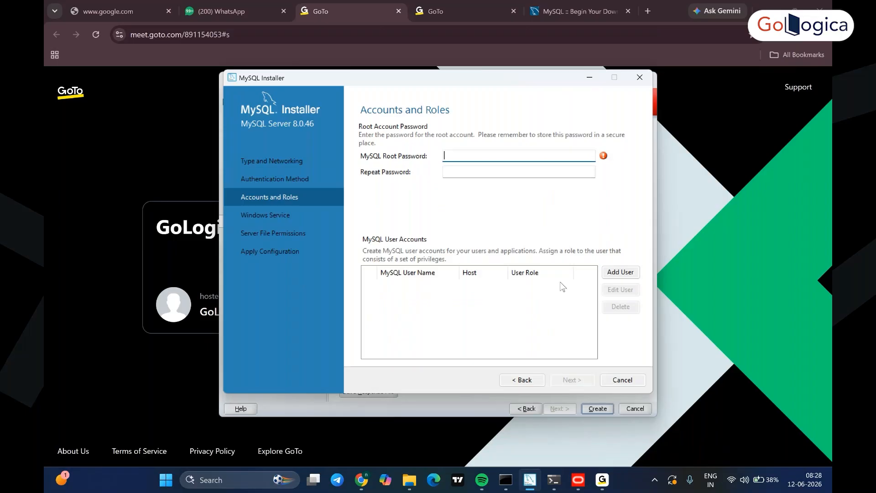
# - Set and confirm the root account password, keeping MySQL80 as the Windows service name
pyautogui.press('capslock')
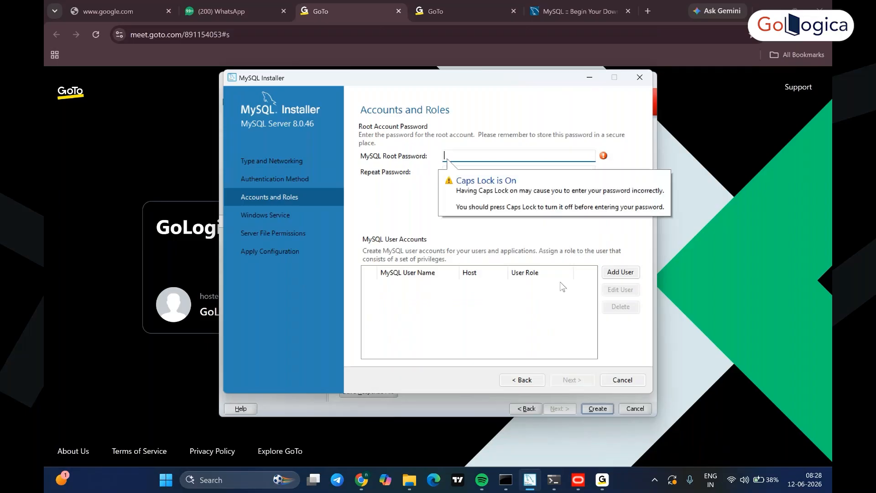
pyautogui.write('root12')
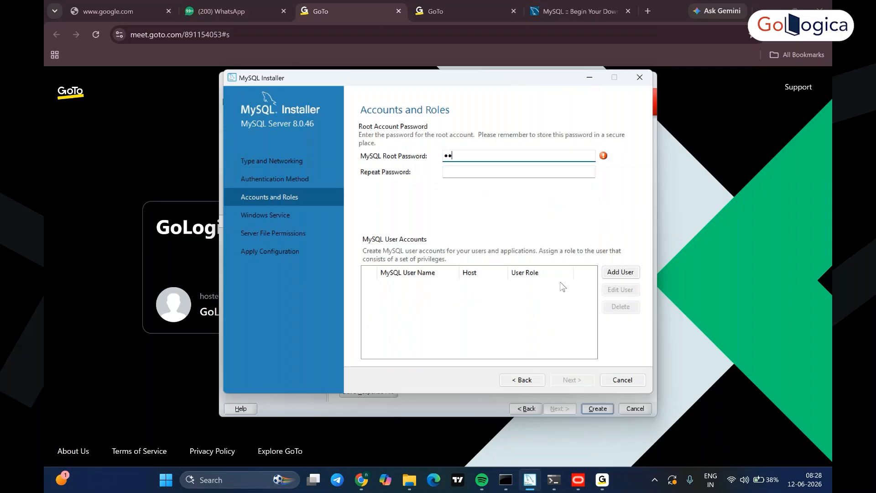
pyautogui.write('34567')
pyautogui.click(502, 172)
pyautogui.write('root1234567')
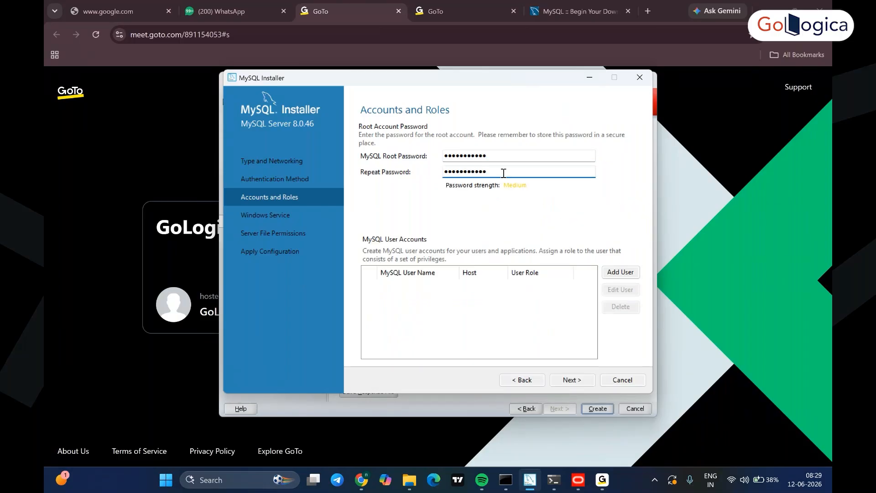
pyautogui.click(573, 380)
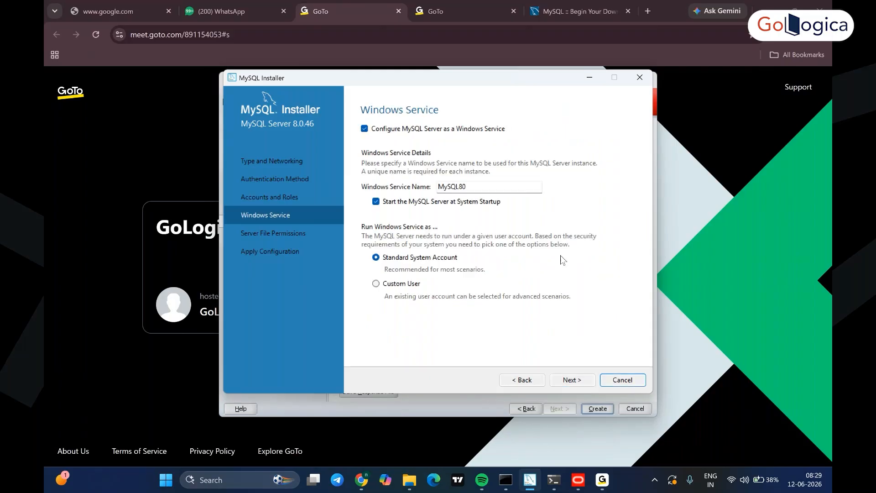
pyautogui.moveTo(477, 188); pyautogui.dragTo(428, 186)
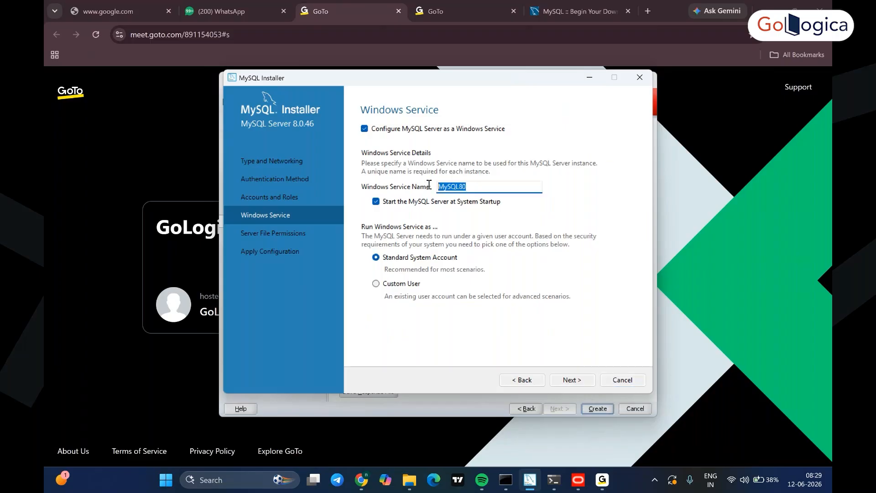
pyautogui.click(572, 381)
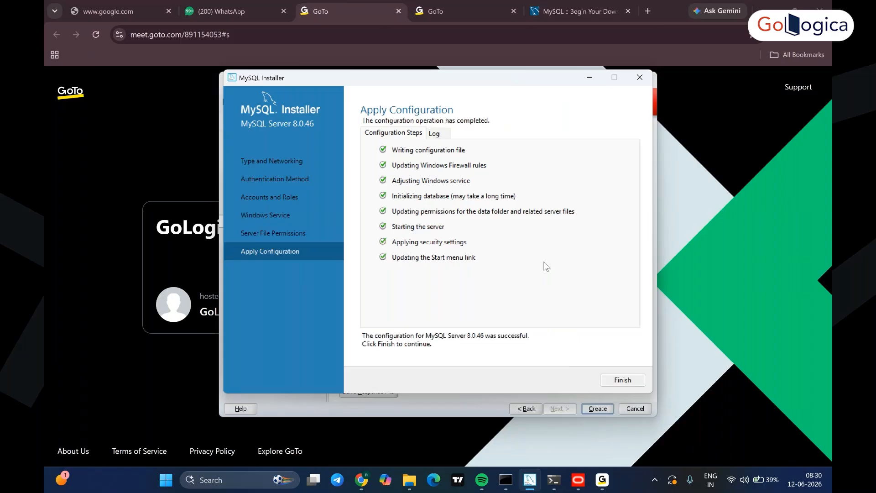
# - Finish server configuration, cancel MySQL Router configuration, and continue to Installation Complete
pyautogui.press('Return')
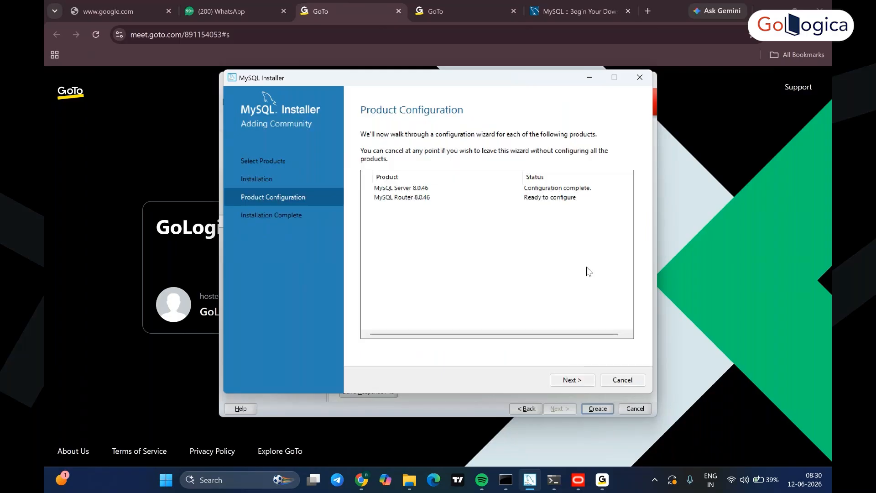
pyautogui.press('Return')
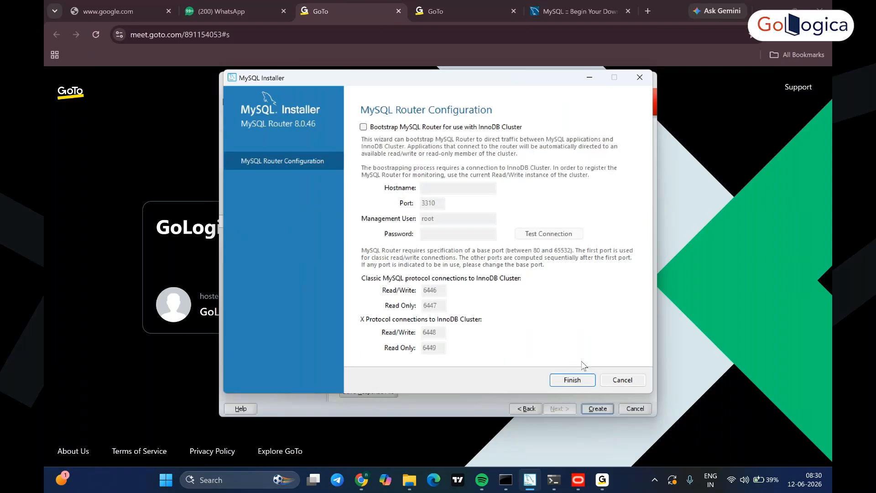
pyautogui.click(616, 385)
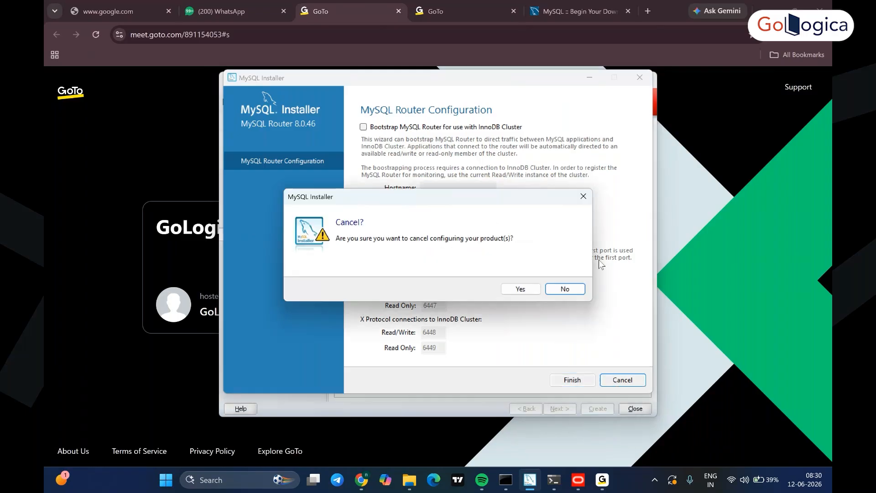
pyautogui.click(519, 288)
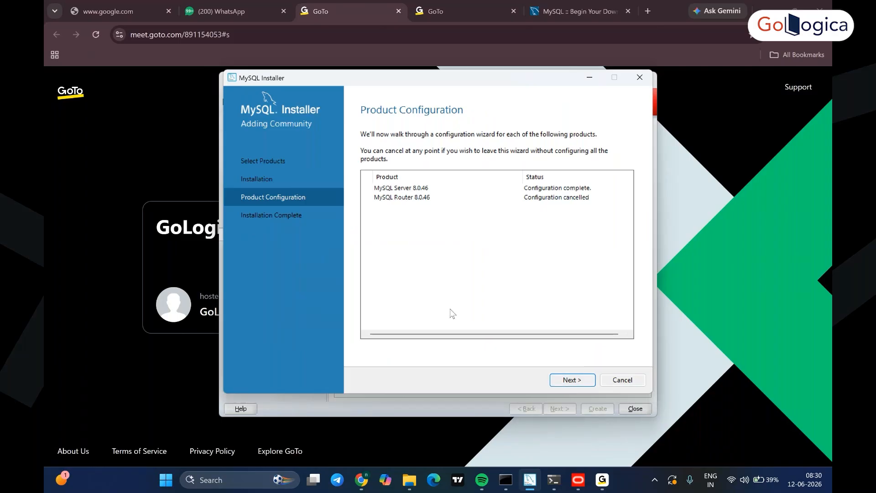
pyautogui.click(573, 380)
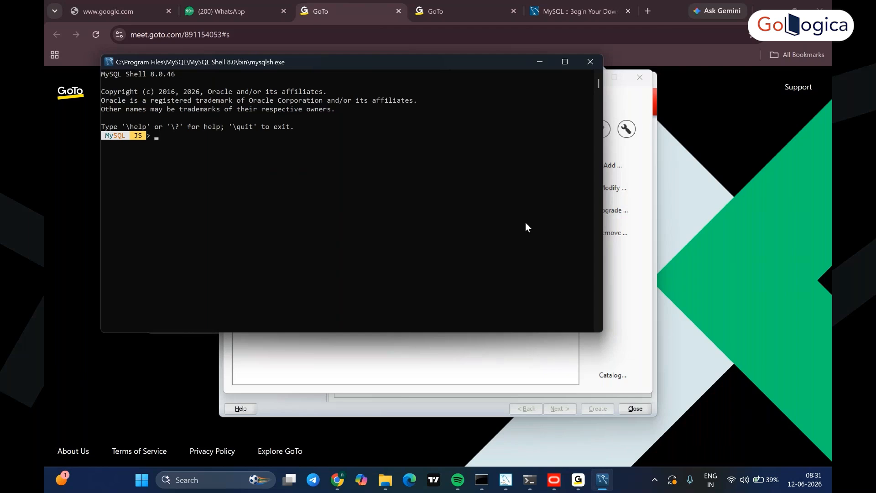
# - Close MySQL Shell and MySQL Installer, then run MySQL Workbench 8.0 CE as administrator
pyautogui.click(593, 65)
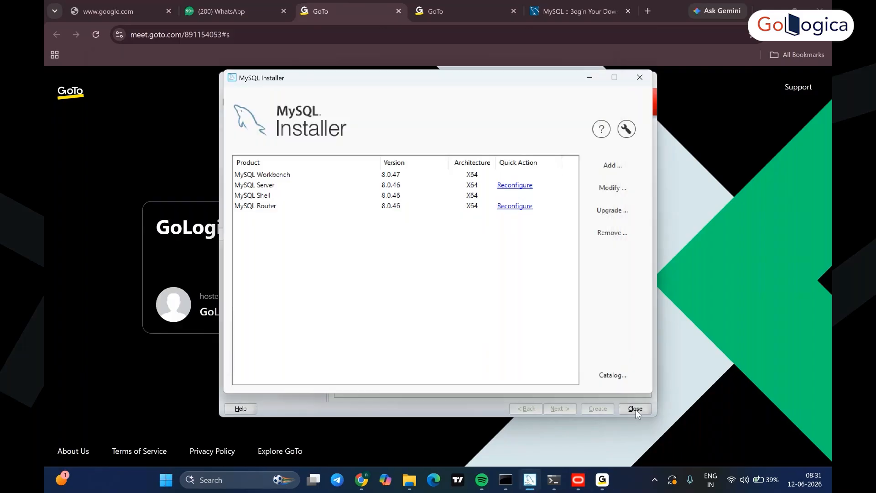
pyautogui.click(636, 408)
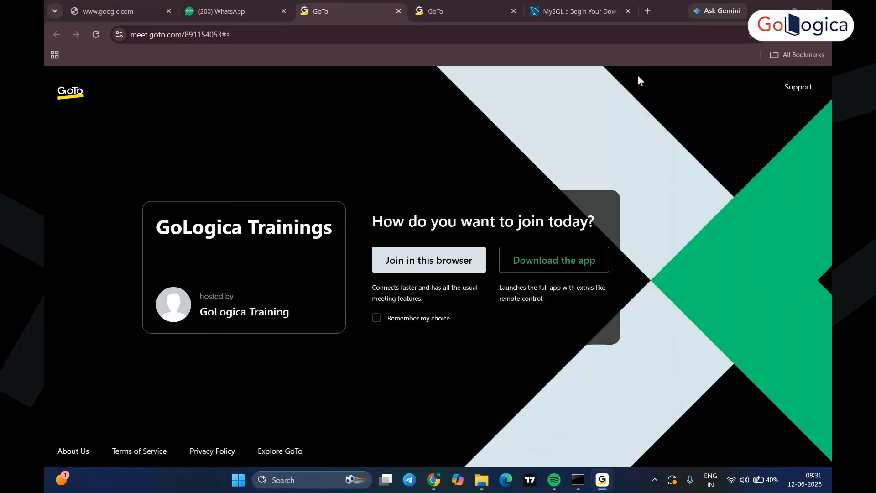
pyautogui.moveTo(481, 489)
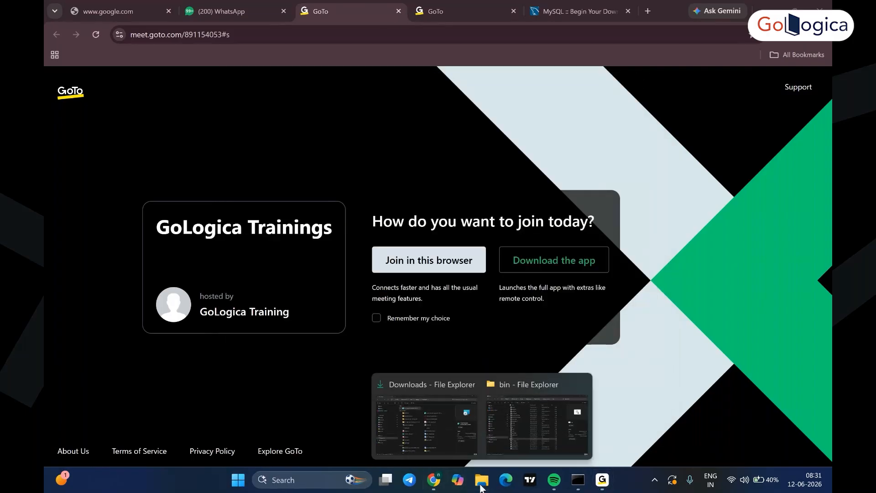
pyautogui.click(292, 482)
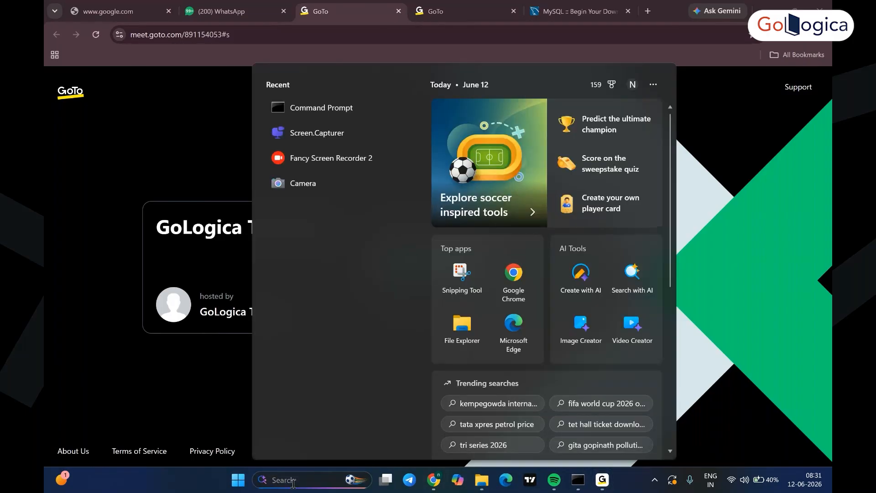
pyautogui.write('myusql')
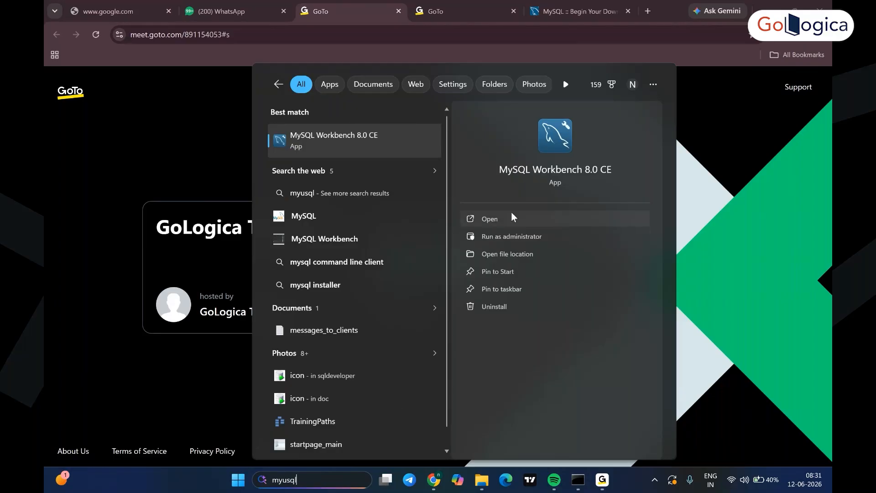
pyautogui.click(503, 235)
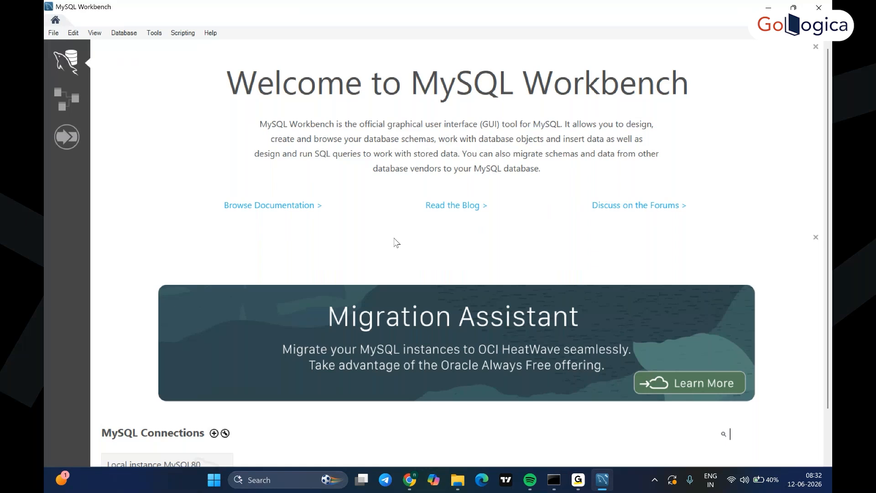
# - Enter the root password and connect to Local instance MySQL80
pyautogui.scroll(-1, 397, 242)
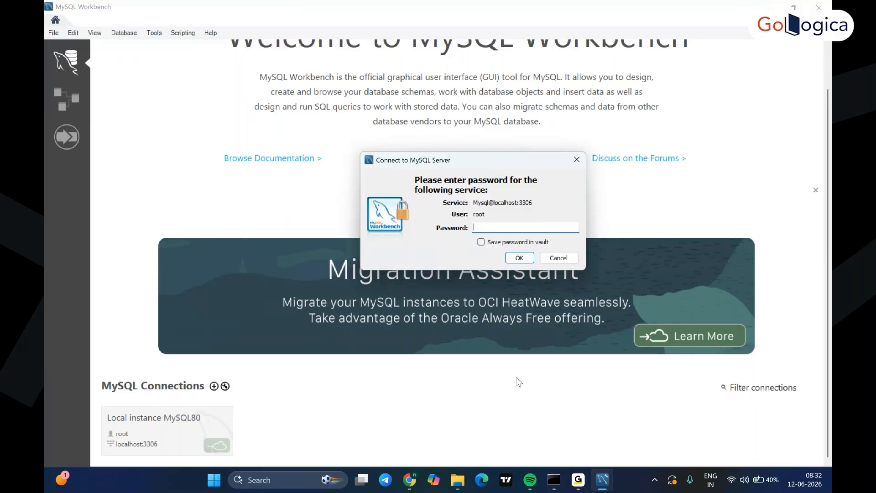
pyautogui.write('*')
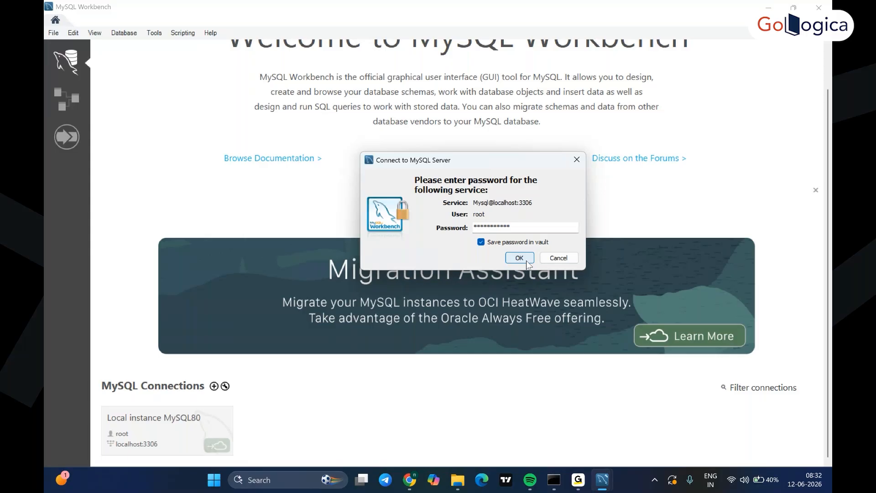
pyautogui.click(526, 261)
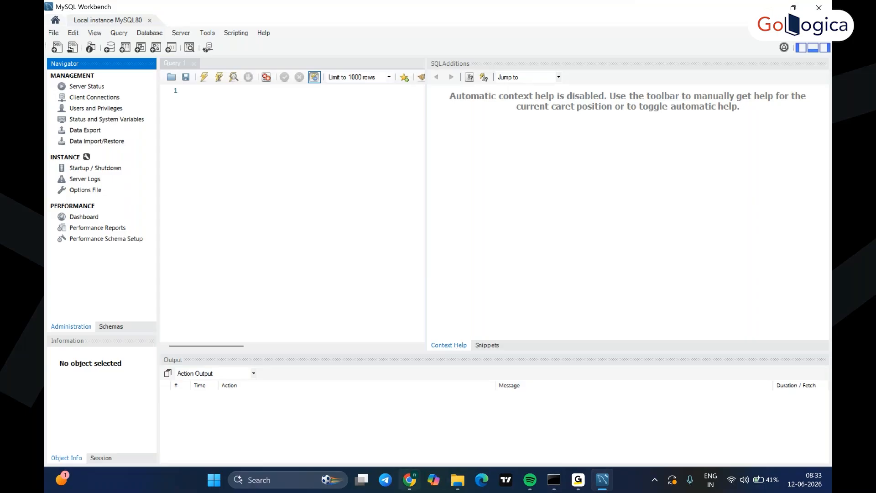
pyautogui.moveTo(410, 489)
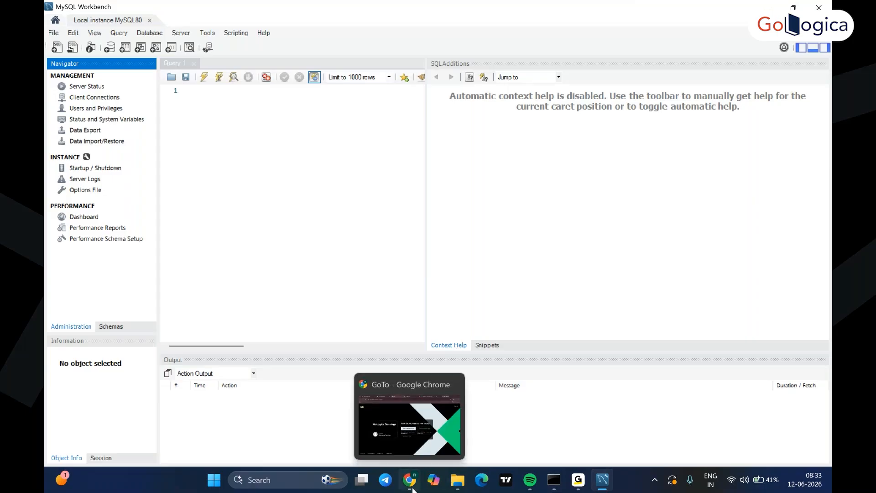
# - Search for 'odi studio' and run ODI Studio as administrator
pyautogui.moveTo(529, 487)
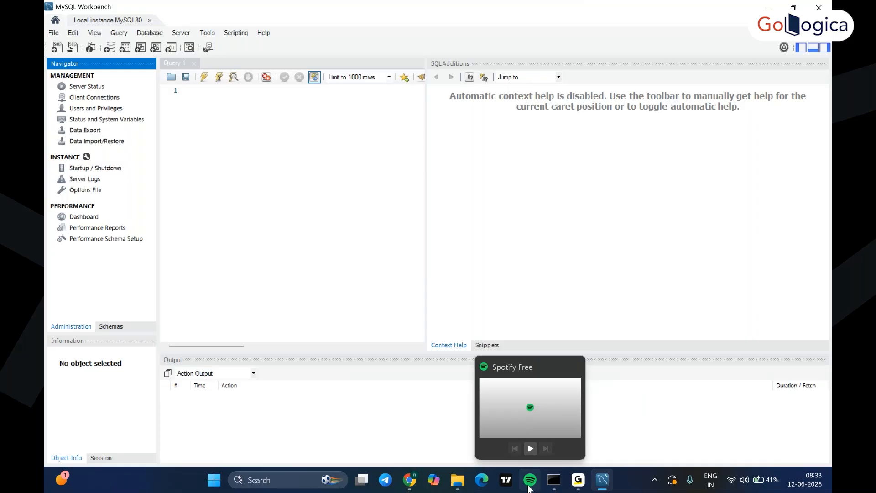
pyautogui.click(281, 486)
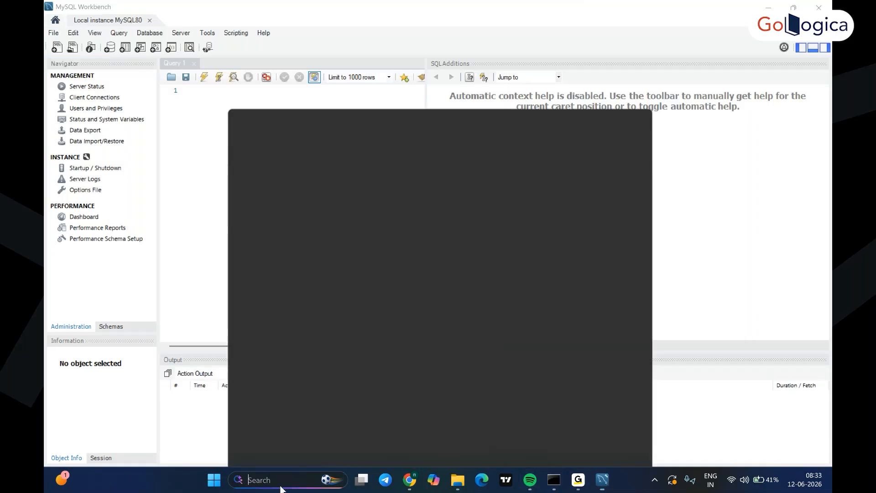
pyautogui.write('oepn\\')
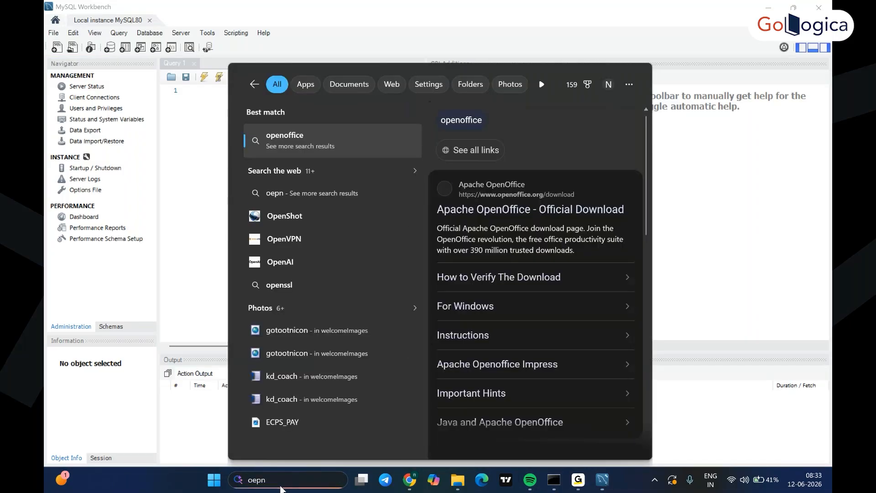
pyautogui.press('BackSpace')
pyautogui.press('BackSpace')
pyautogui.press('BackSpace')
pyautogui.press('BackSpace')
pyautogui.press('BackSpace')
pyautogui.write('odi studio')
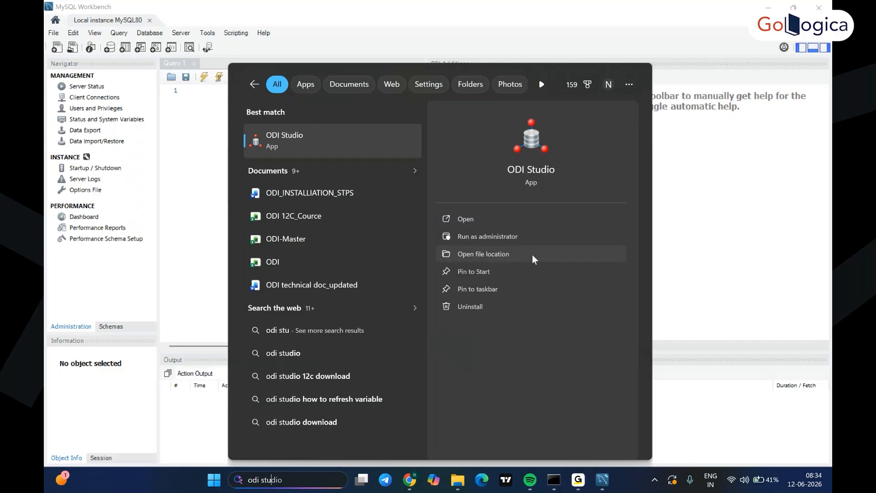
pyautogui.click(499, 237)
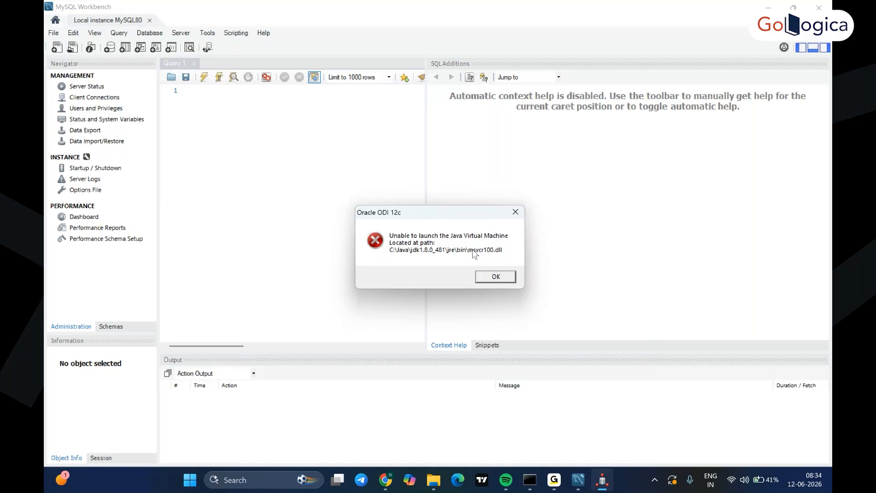
# - Search for and open Snipping Tool to capture the JVM error
pyautogui.click(277, 480)
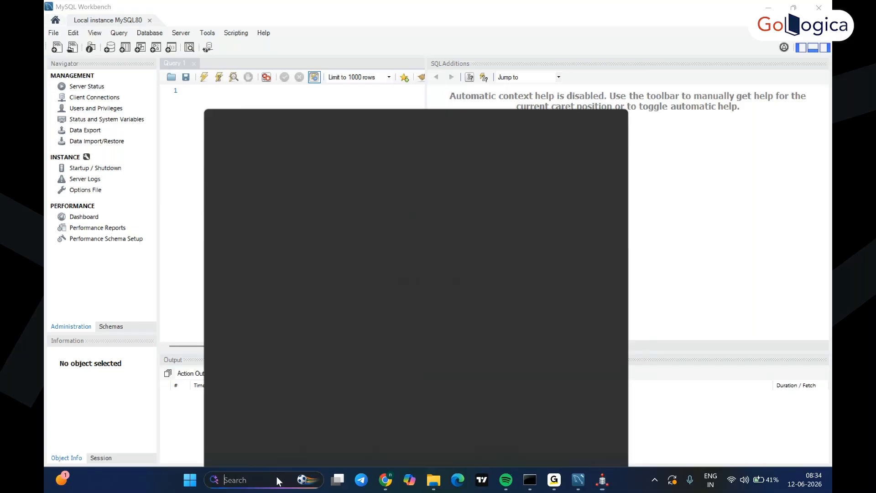
pyautogui.write('snippet')
pyautogui.click(442, 215)
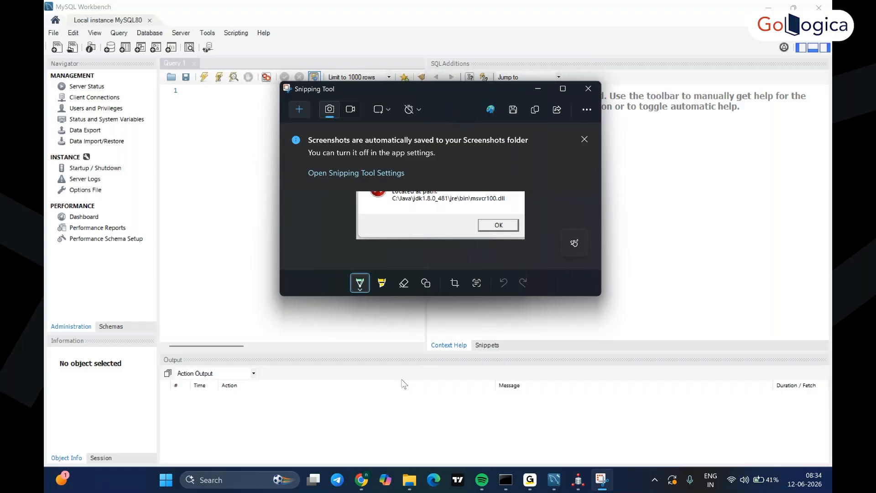
# - Run the 'winver' command from the Windows Run dialog
pyautogui.press('super+r')
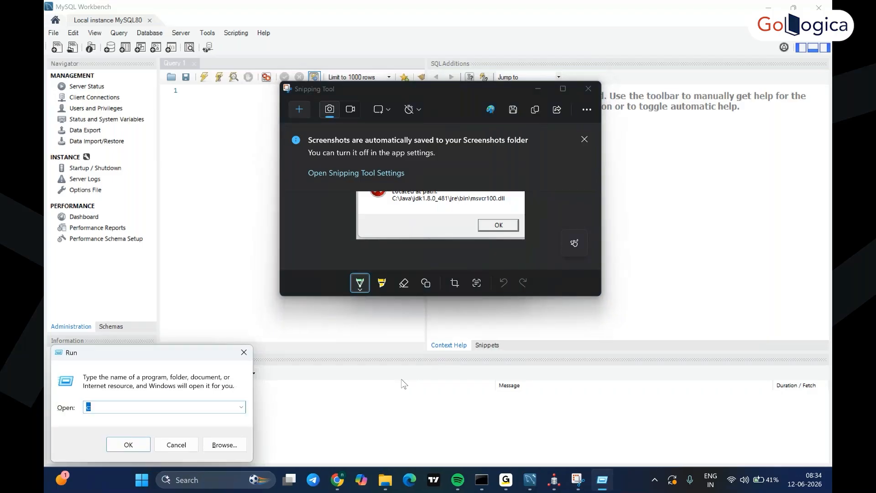
pyautogui.write('win')
pyautogui.write('ver')
pyautogui.press('Return')
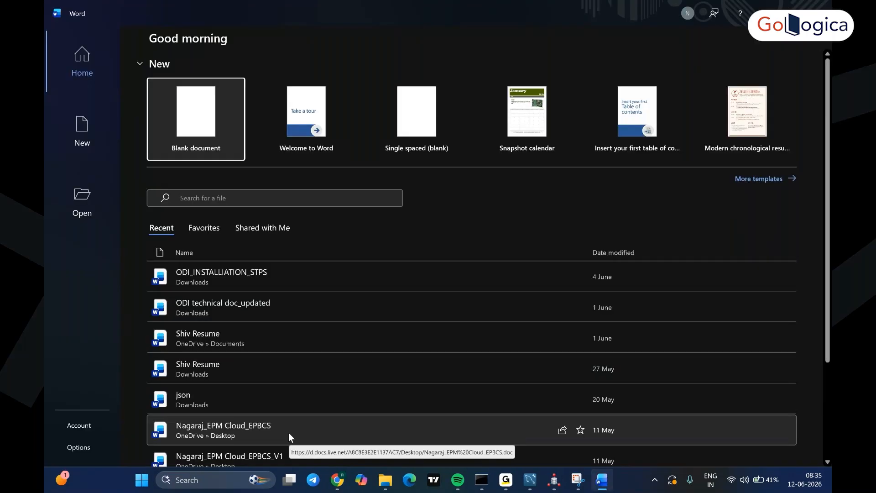
# - Browse to C:\DB19C\jdk\bin and locate msvcr100.dll
pyautogui.click(164, 81)
pyautogui.click(259, 96)
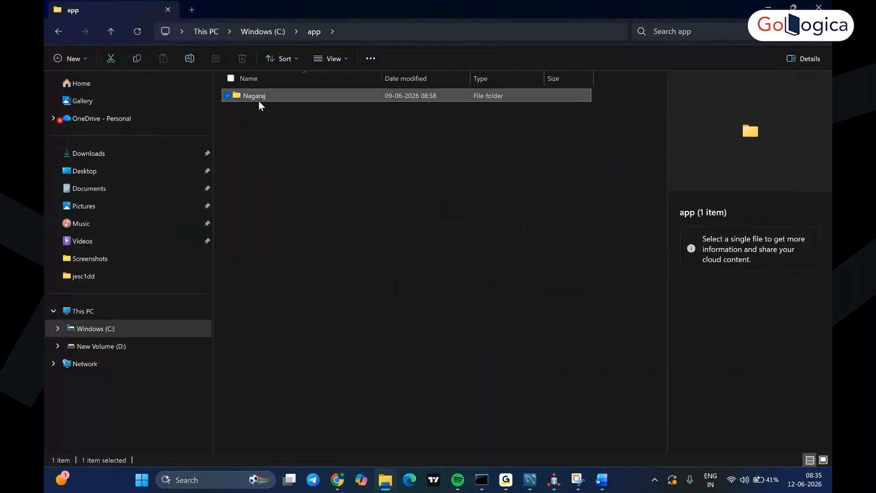
pyautogui.doubleClick(259, 101)
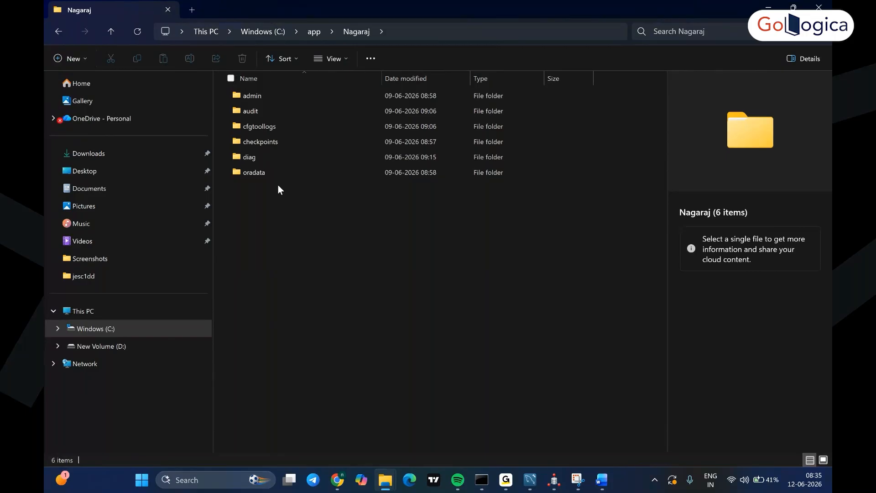
pyautogui.click(314, 31)
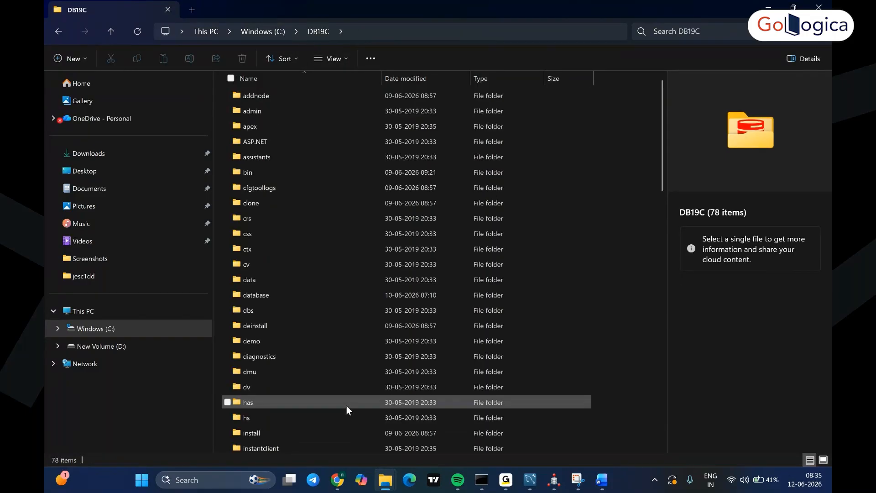
pyautogui.scroll(-5, 347, 407)
pyautogui.click(347, 247)
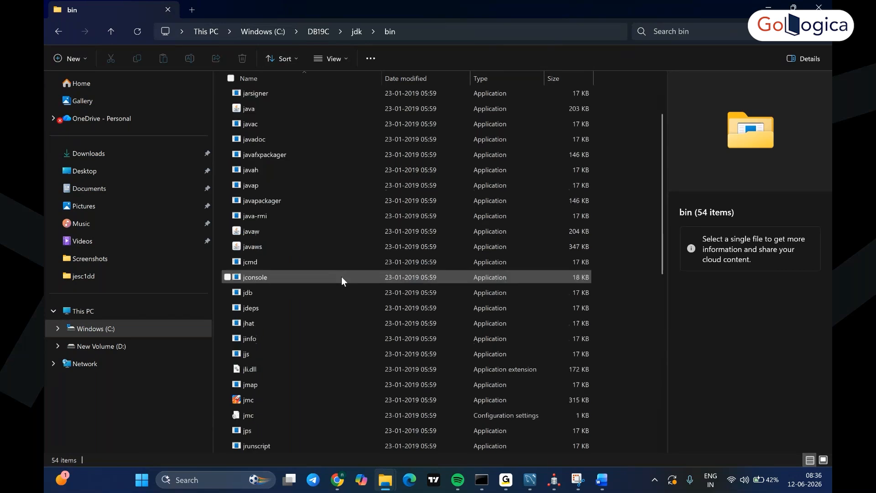
pyautogui.scroll(-1, 343, 277)
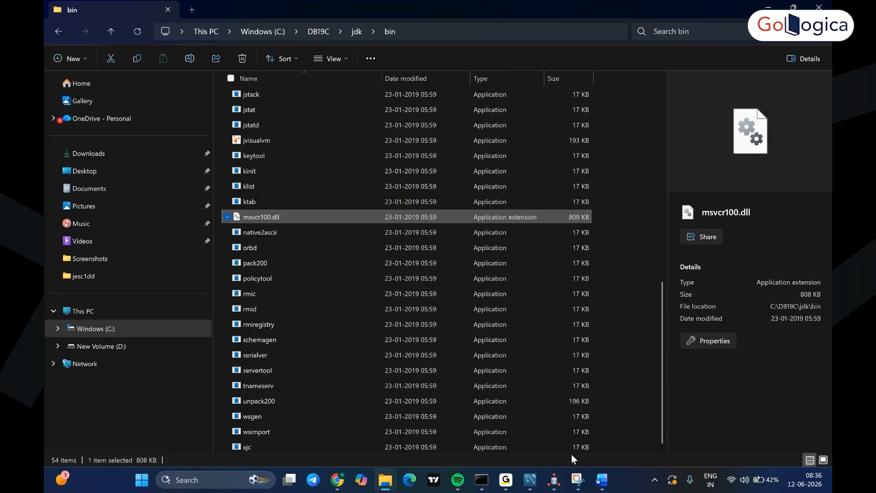
pyautogui.moveTo(606, 482)
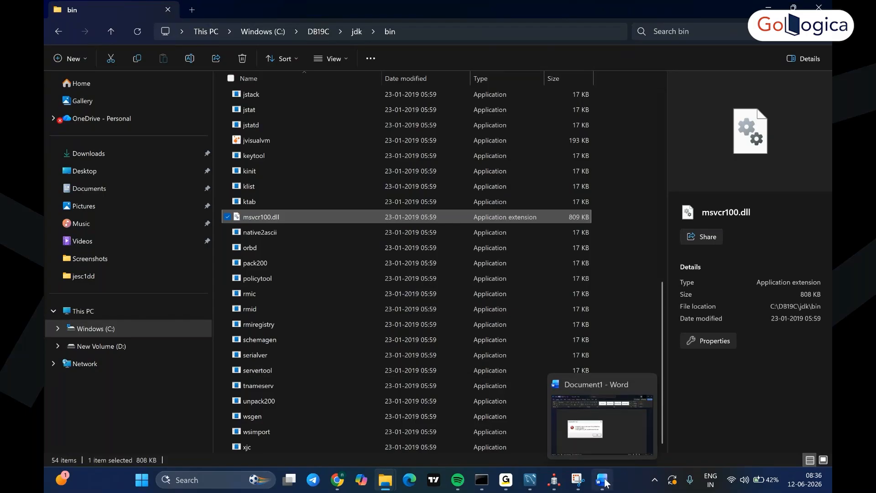
pyautogui.click(585, 450)
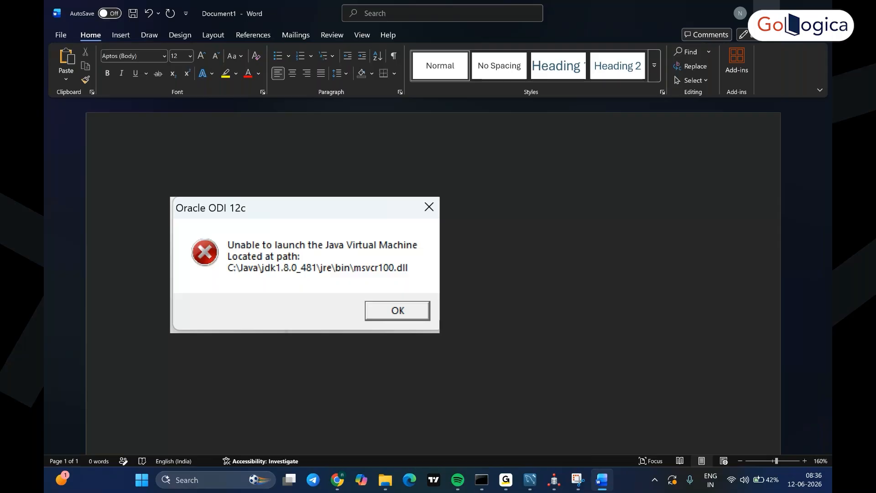
pyautogui.click(767, 9)
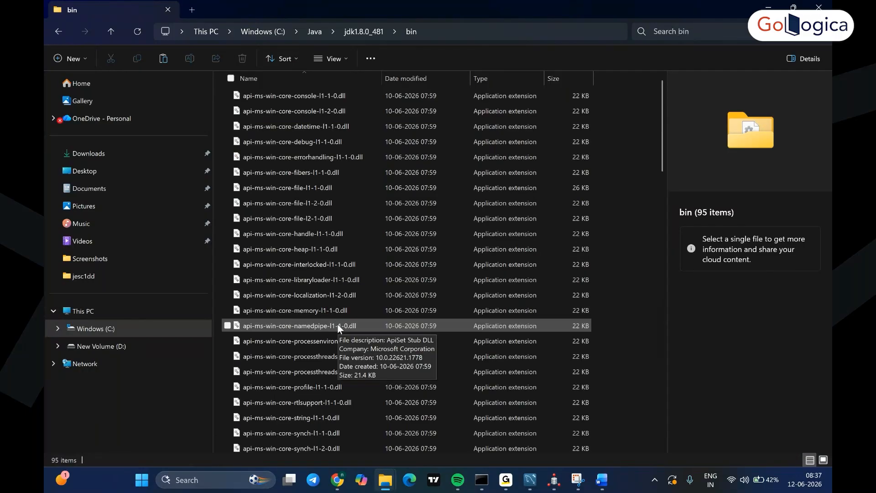
# - Put msvcr100.dll into C:\Java\jdk1.8.0_481\bin and relaunch ODI Studio from the taskbar
pyautogui.scroll(-15, 329, 388)
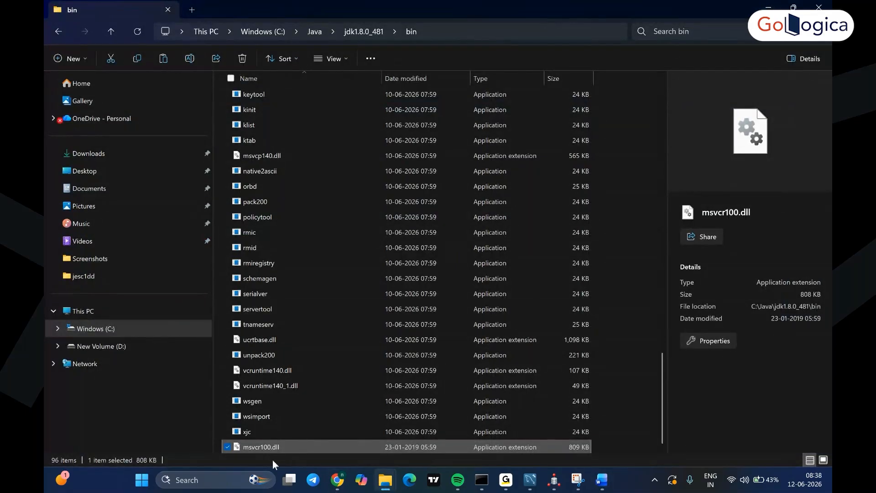
pyautogui.moveTo(263, 449)
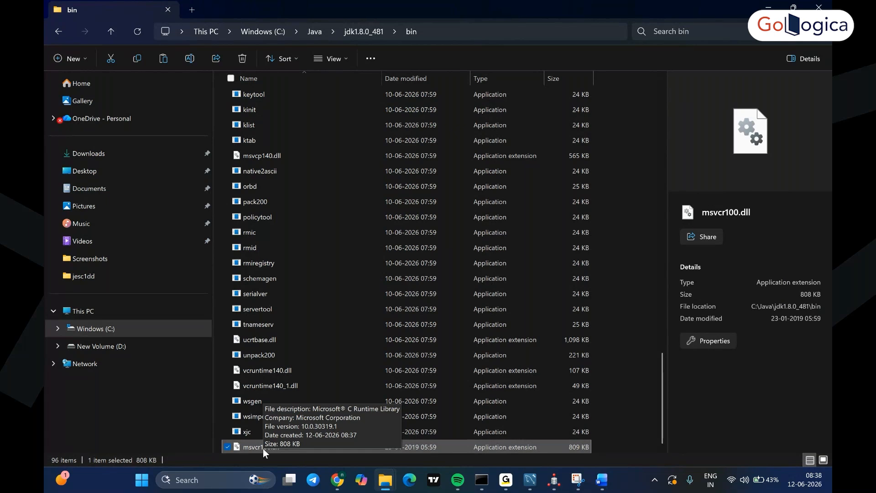
pyautogui.moveTo(555, 487)
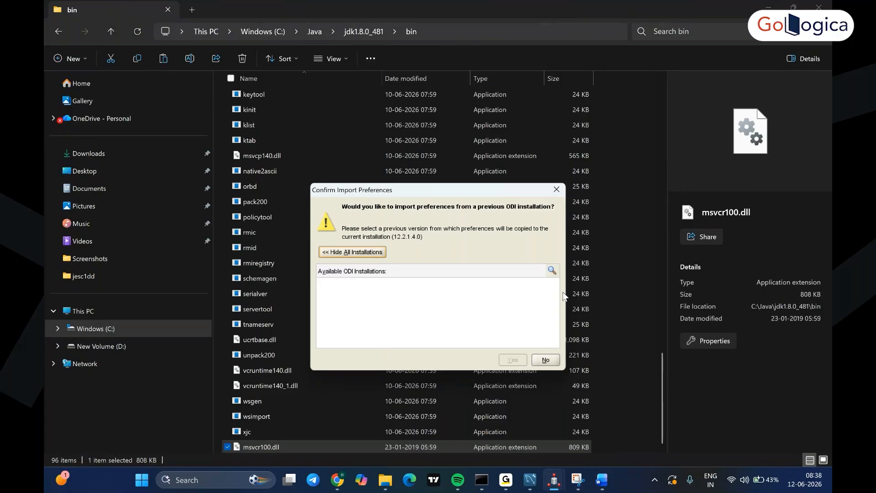
# - Decline importing preferences from an older installation so ODI Studio opens on its Start Page
pyautogui.click(546, 361)
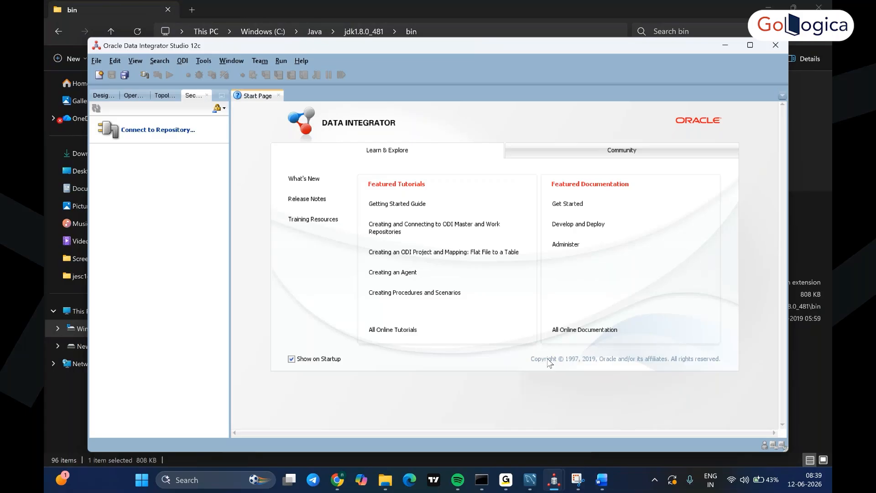
# - Start a new repository connection using the Oracle JDBC Driver and the Oracle thin URL template
pyautogui.click(139, 132)
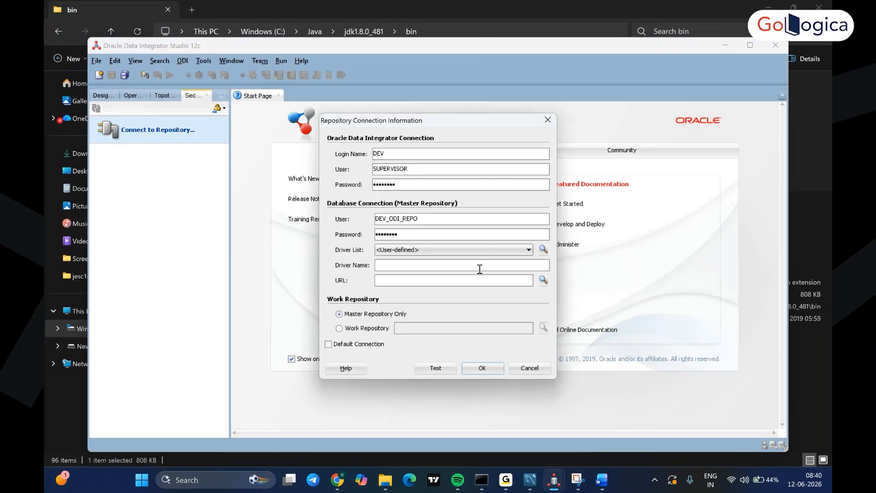
pyautogui.click(484, 250)
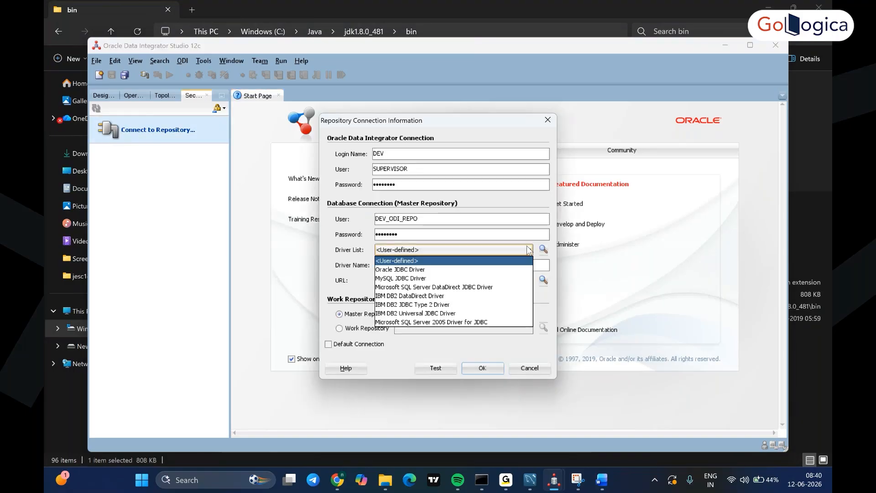
pyautogui.click(478, 278)
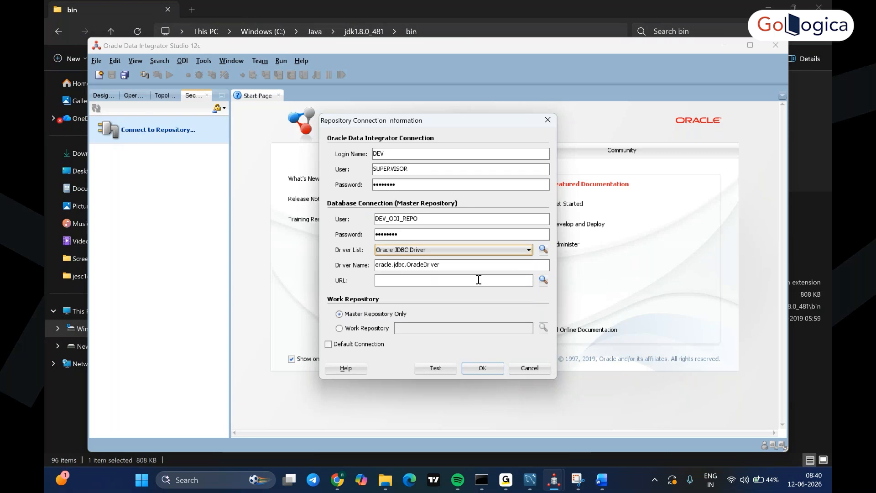
pyautogui.click(479, 279)
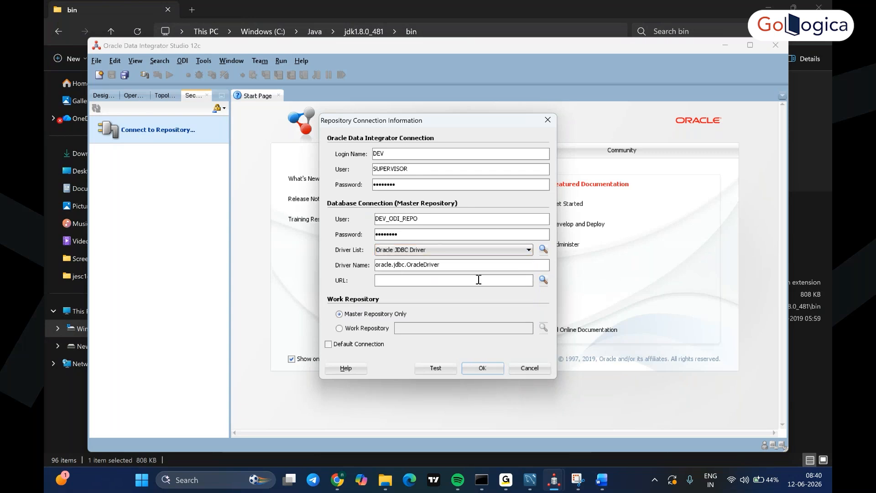
pyautogui.click(543, 280)
pyautogui.click(465, 305)
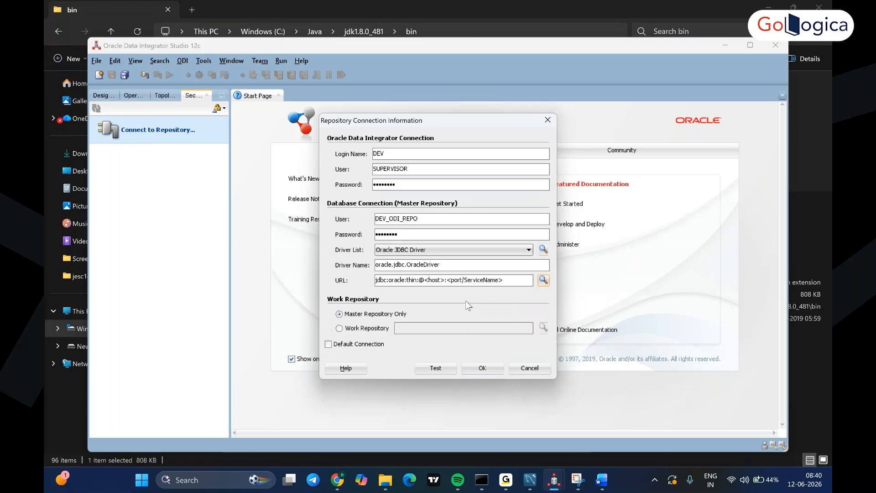
# - Fill the connection URL with the machine's host name, port 1521 and service orclpdb
pyautogui.click(445, 280)
pyautogui.press('BackSpace')
pyautogui.press('BackSpace')
pyautogui.press('BackSpace')
pyautogui.press('BackSpace')
pyautogui.press('BackSpace')
pyautogui.press('BackSpace')
pyautogui.write('ODINAGARAJ')
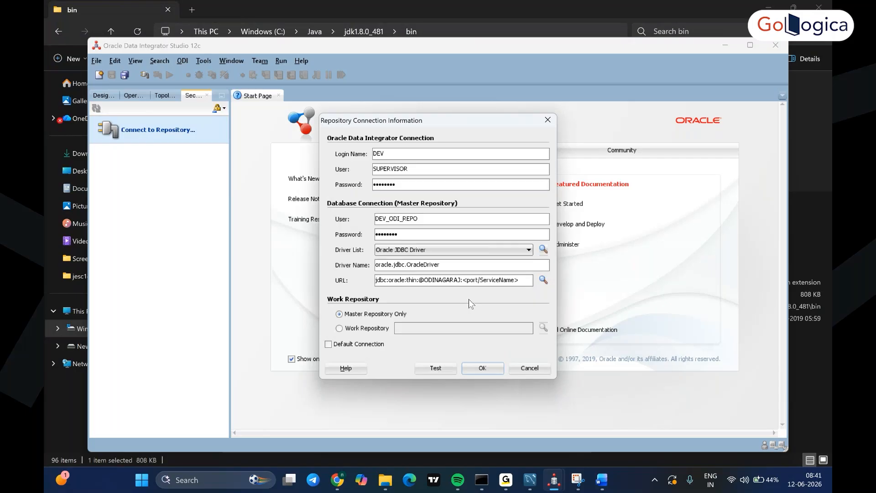
pyautogui.press('Right')
pyautogui.press('Delete')
pyautogui.press('Delete')
pyautogui.press('Delete')
pyautogui.press('Delete')
pyautogui.press('Delete')
pyautogui.write('1521')
pyautogui.press('Right')
pyautogui.press('BackSpace')
pyautogui.press('BackSpace')
pyautogui.press('BackSpace')
pyautogui.press('BackSpace')
pyautogui.press('BackSpace')
pyautogui.press('BackSpace')
pyautogui.write('orclpdb')
pyautogui.press('Delete')
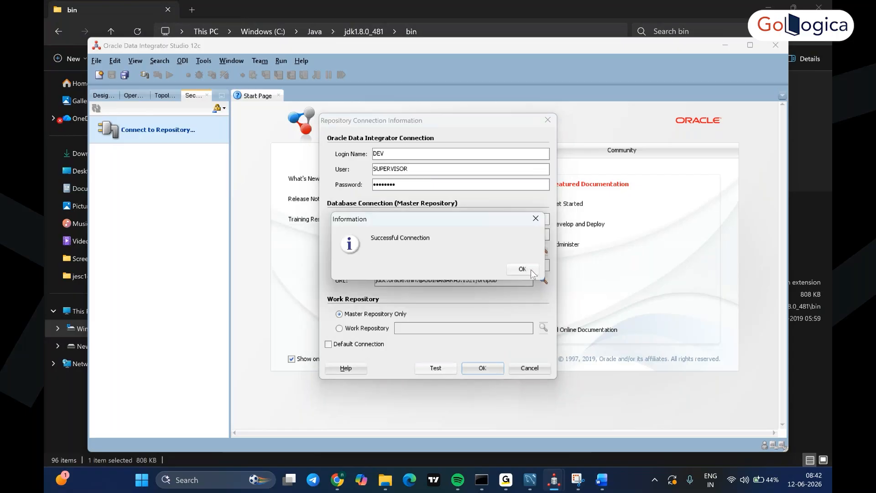
# - Select Work Repository WORKREP instead of master only and rerun the connection test
pyautogui.click(531, 270)
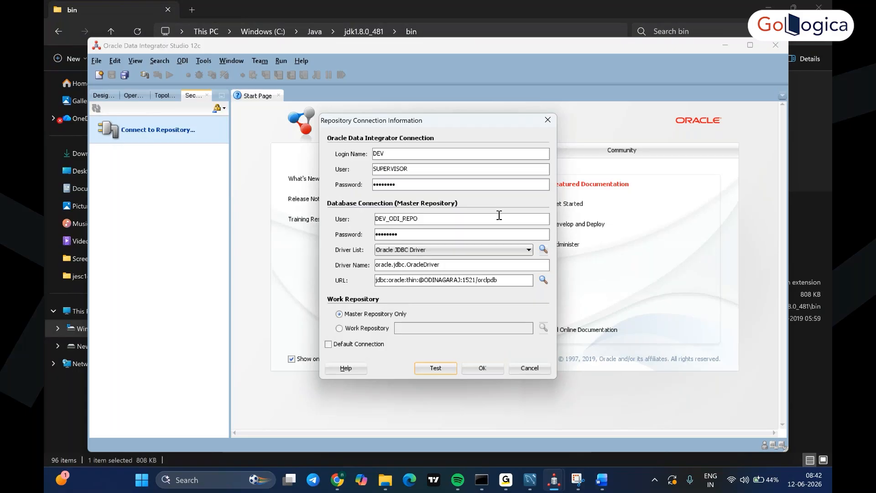
pyautogui.click(341, 328)
pyautogui.click(543, 328)
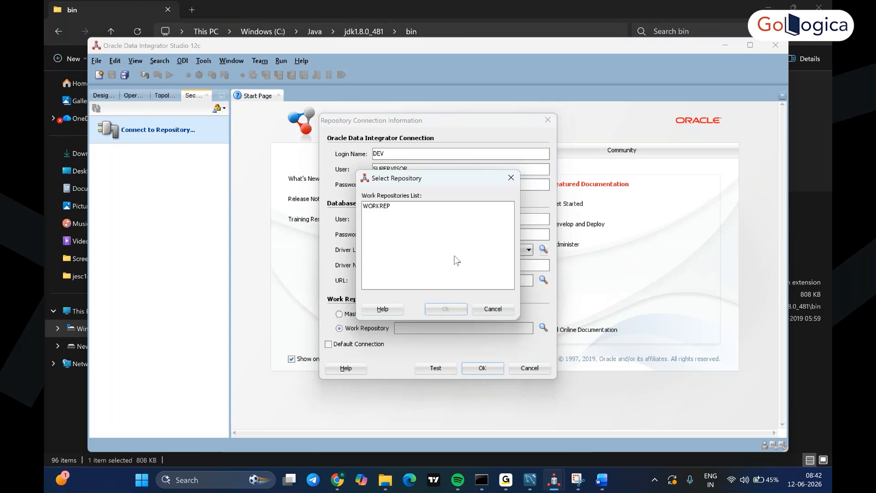
pyautogui.click(387, 207)
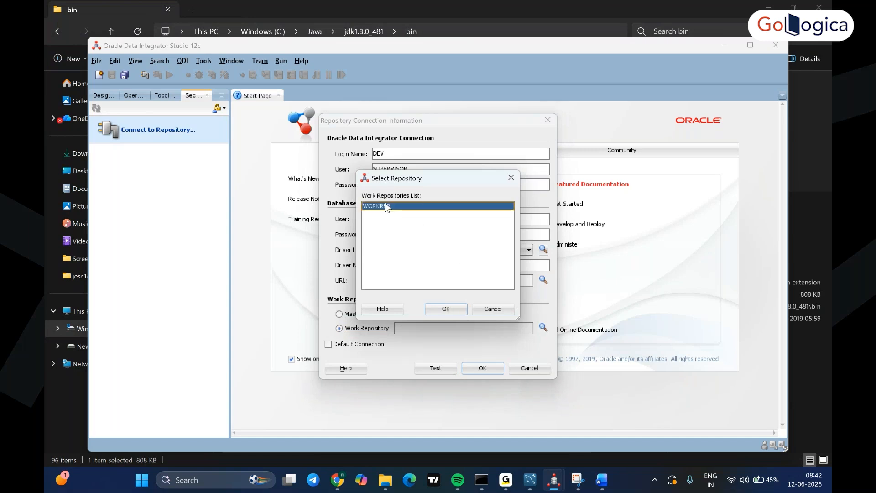
pyautogui.click(446, 309)
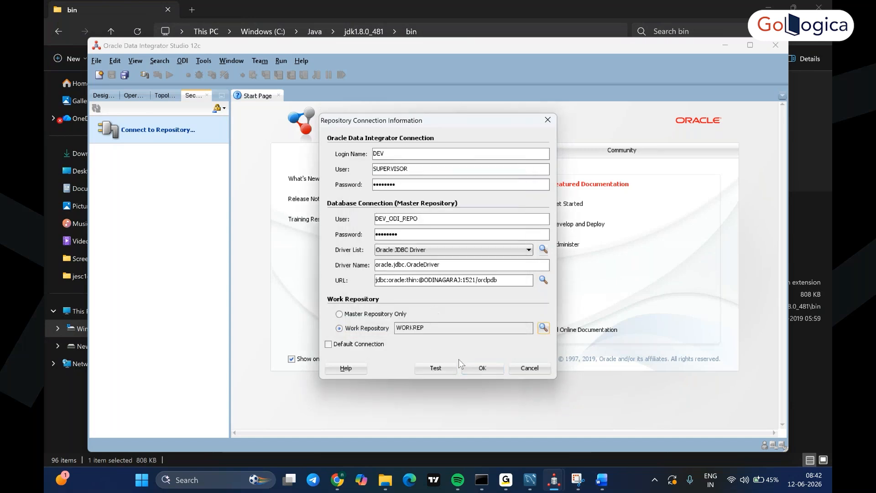
pyautogui.click(449, 368)
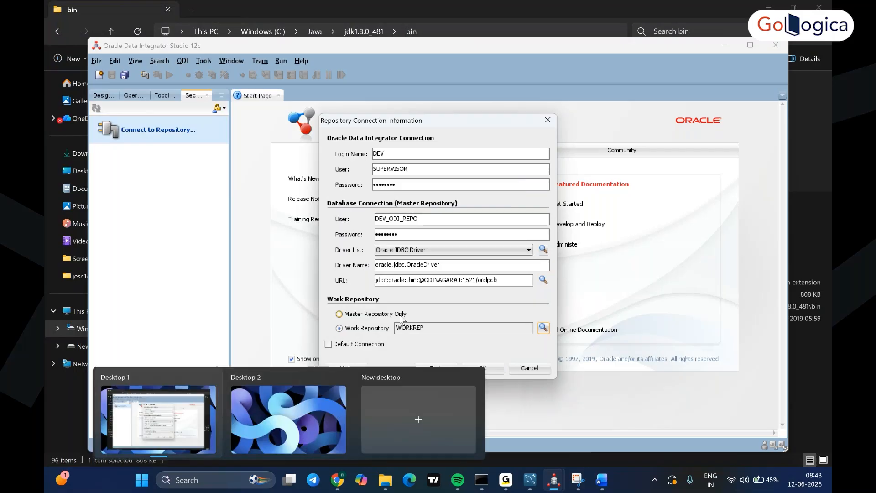